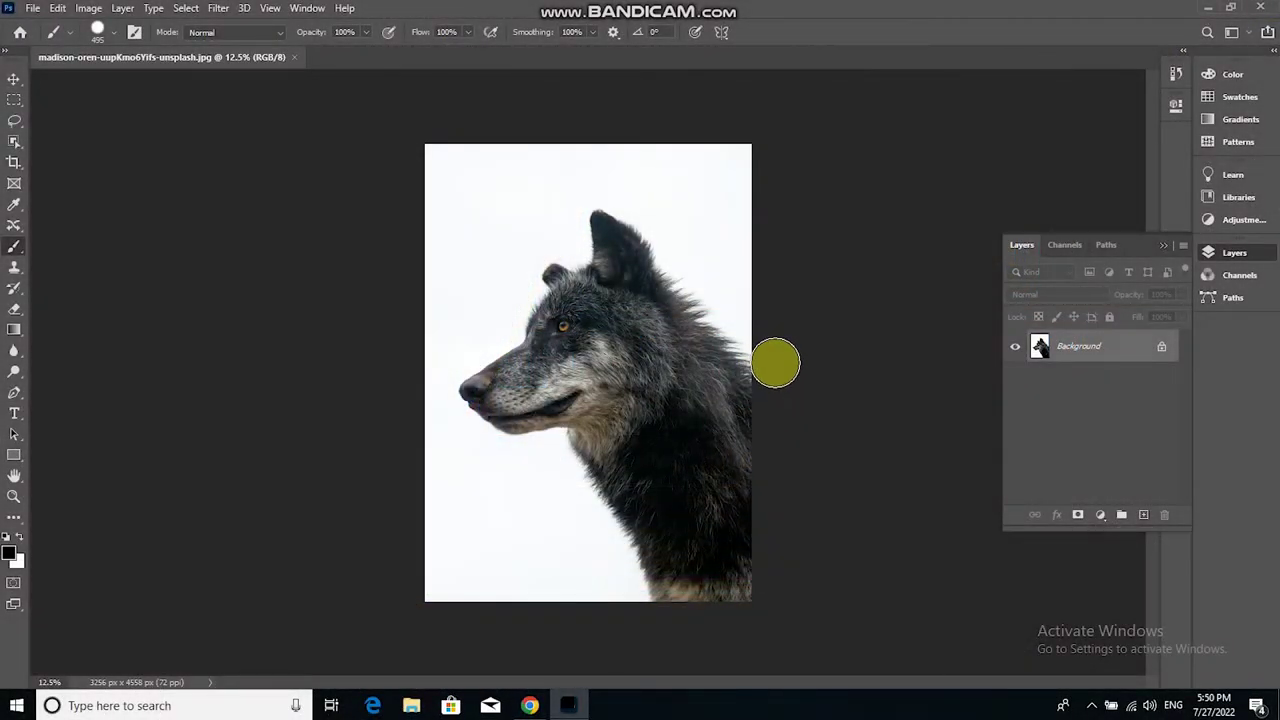
Zoom in to inspect the wolf's fur edges, then duplicate the Background layer as Background copy.
scroll(774, 360, up, 1)
scroll(806, 363, up, 2)
scroll(743, 349, up, 2)
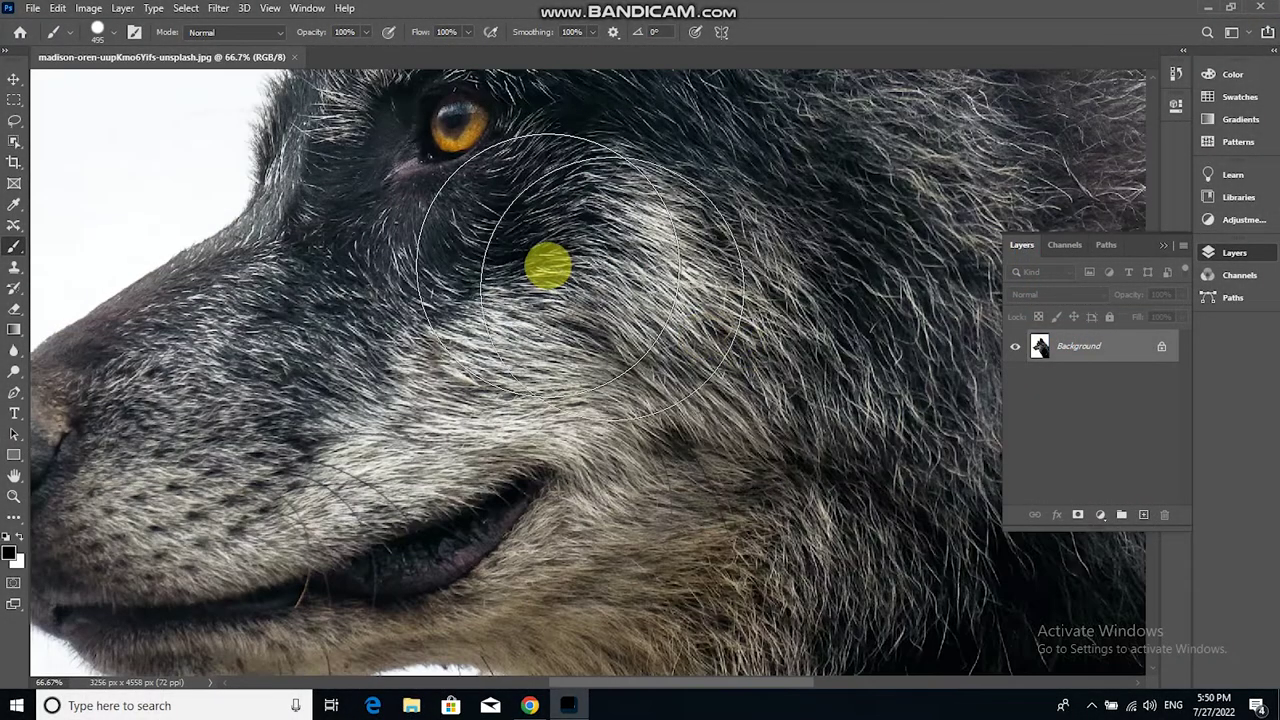
mouse_move(337, 543)
mouse_down()
mouse_move(342, 313)
mouse_move(514, 377)
mouse_up()
mouse_move(543, 249)
mouse_down()
mouse_move(666, 423)
mouse_move(297, 463)
mouse_move(557, 126)
mouse_up()
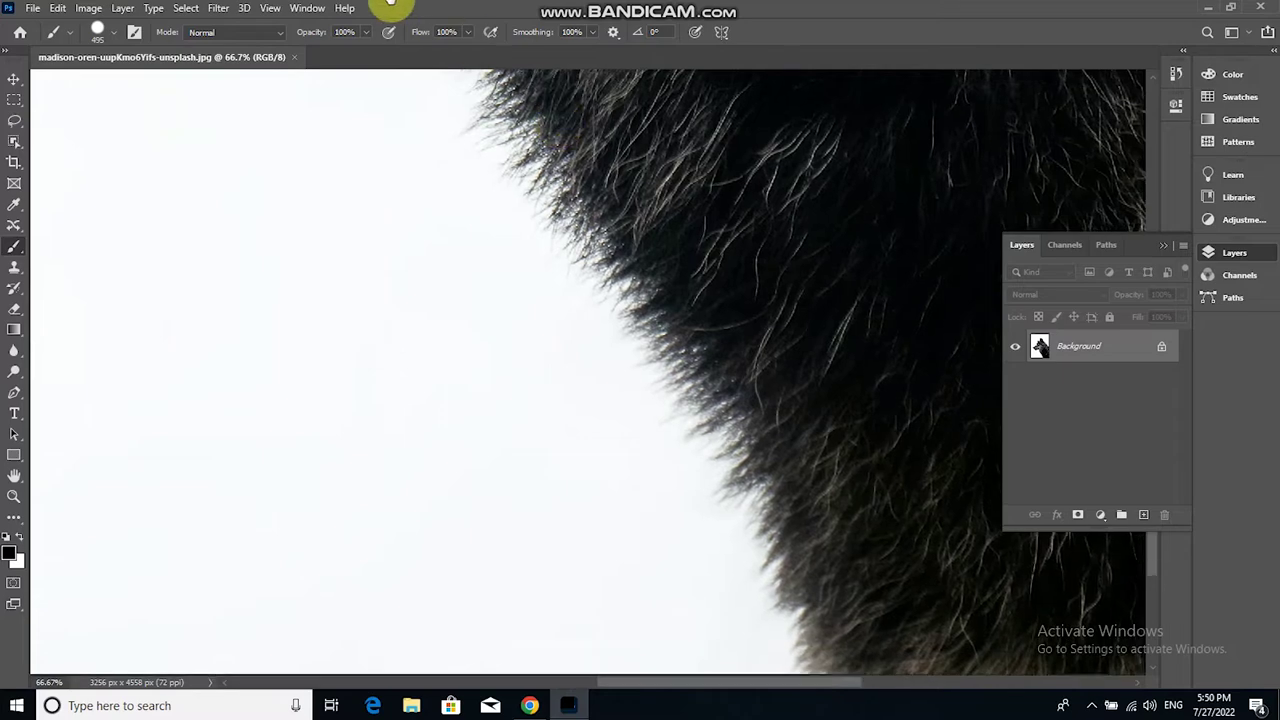
drag(625, 501, 632, 518)
key(ctrl+minus)
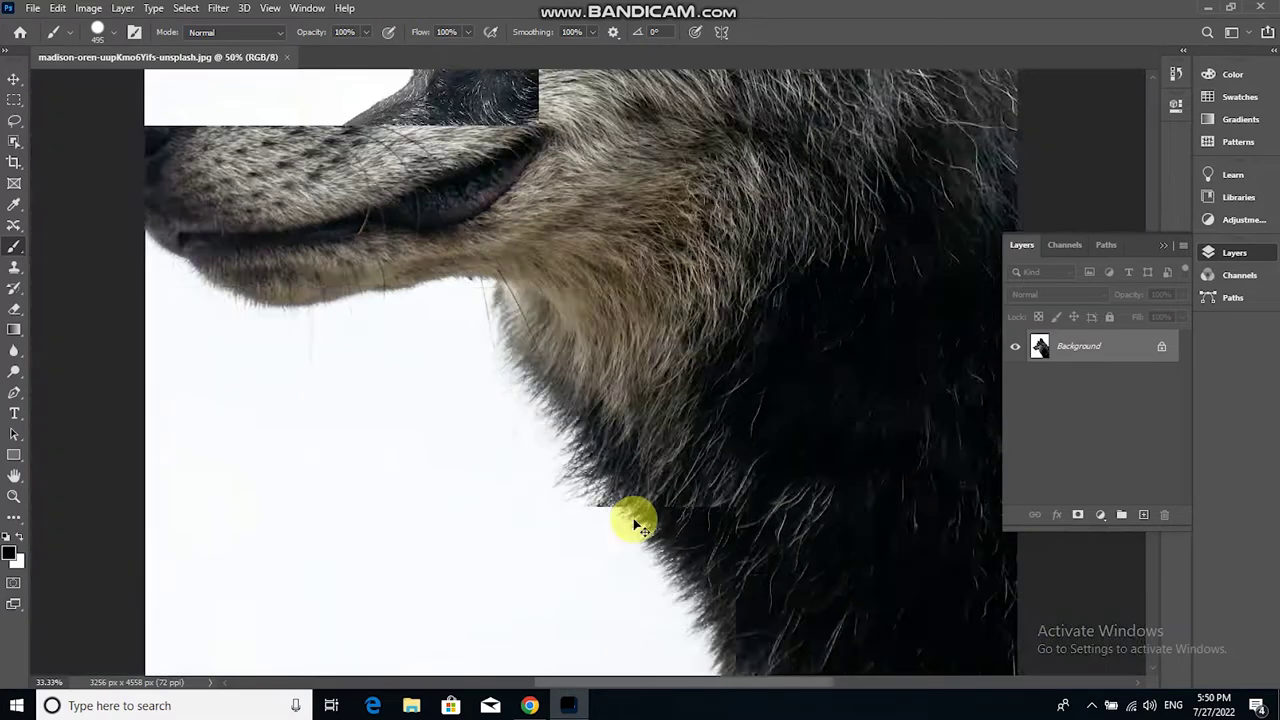
key(ctrl+minus)
key(ctrl+minus)
mouse_move(814, 506)
mouse_down()
mouse_move(675, 581)
mouse_move(674, 437)
mouse_move(678, 479)
mouse_up()
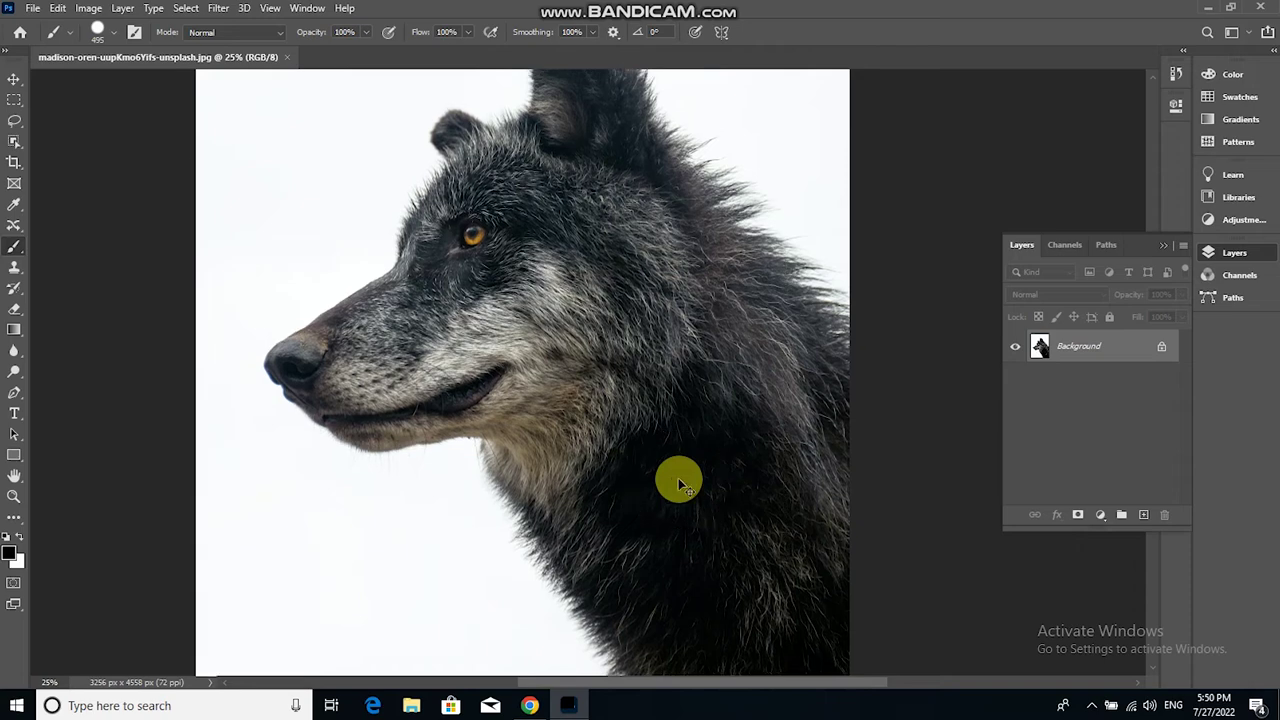
key(ctrl+minus)
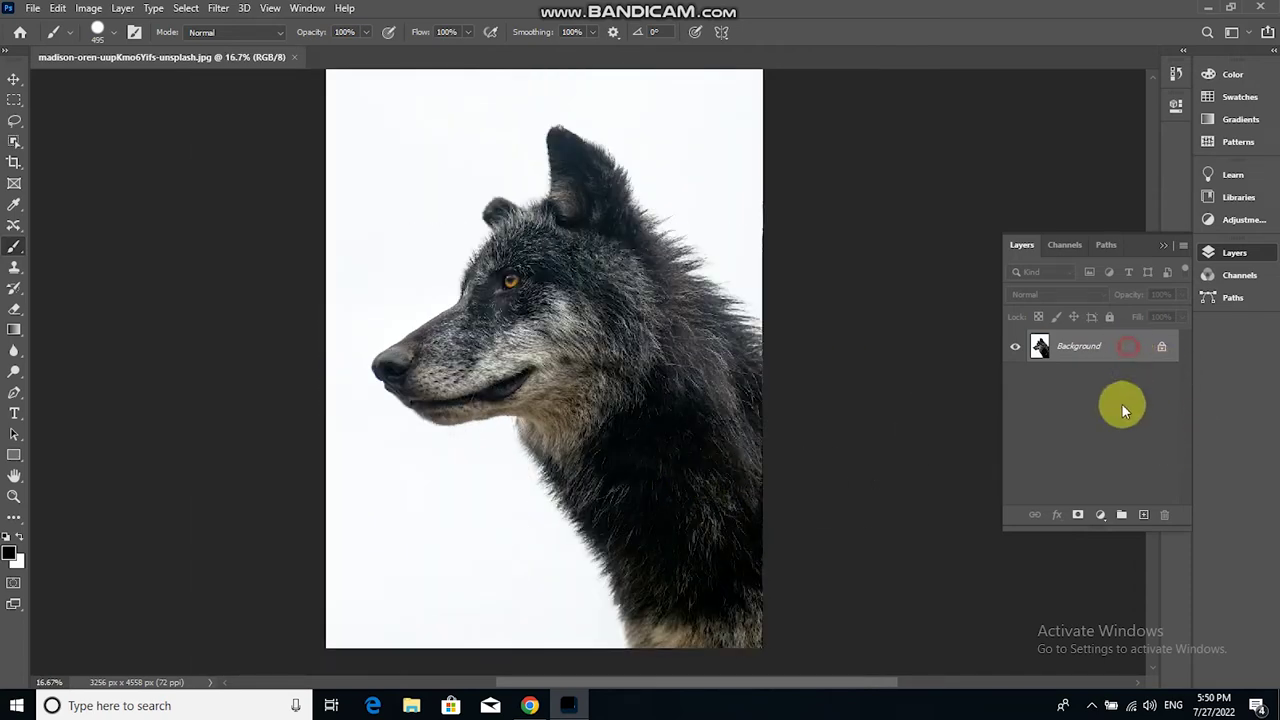
drag(1096, 346, 1143, 514)
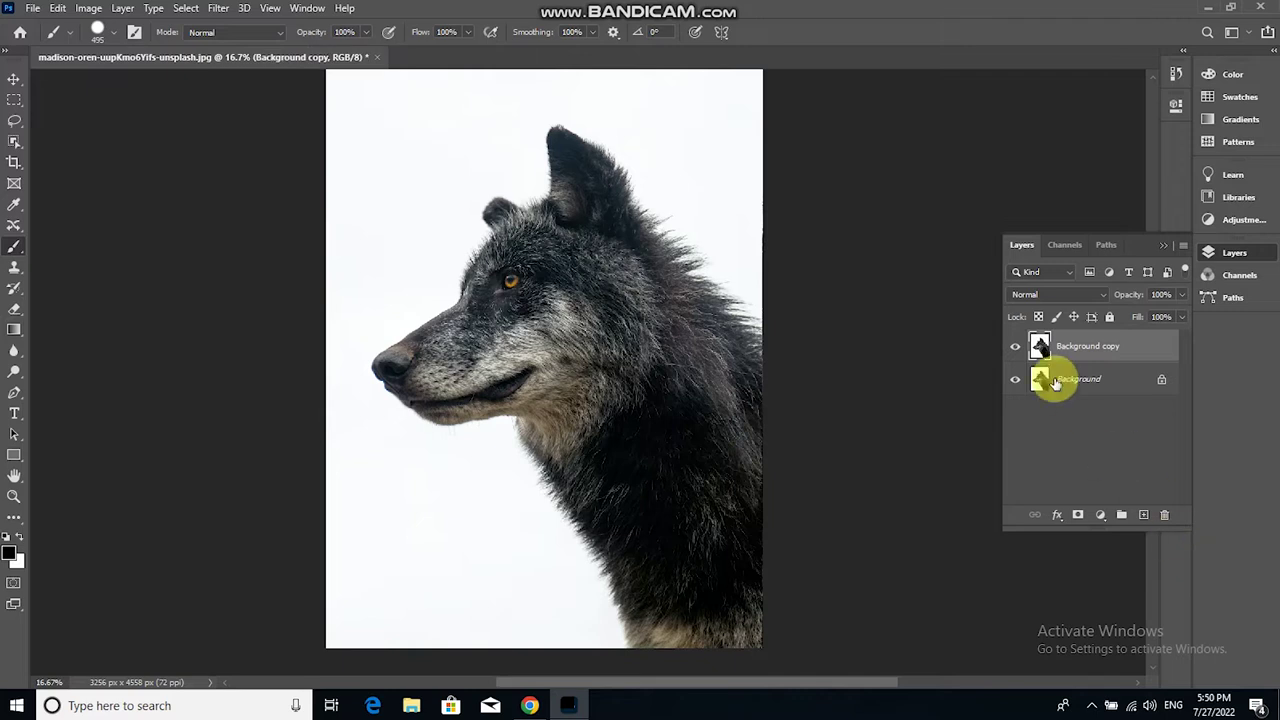
With Background copy selected, duplicate the Blue channel into a Blue copy channel shown alone.
click(20, 84)
click(763, 401)
click(1132, 352)
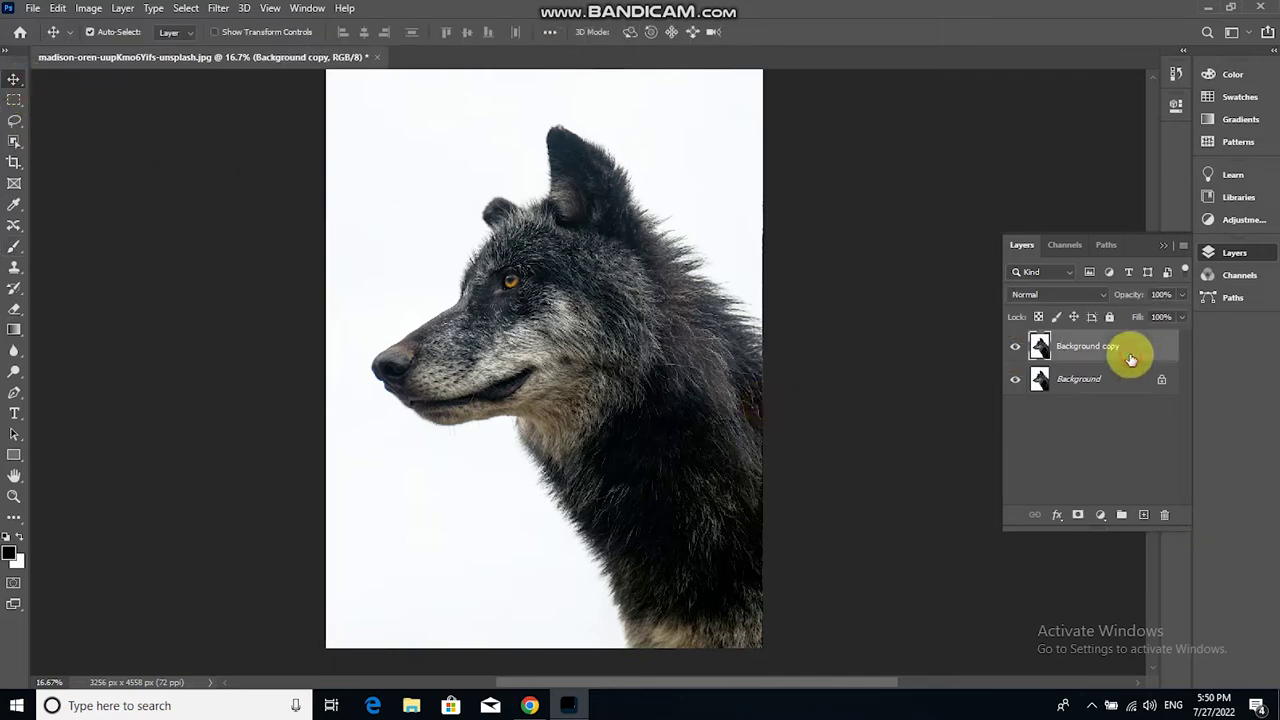
click(1068, 246)
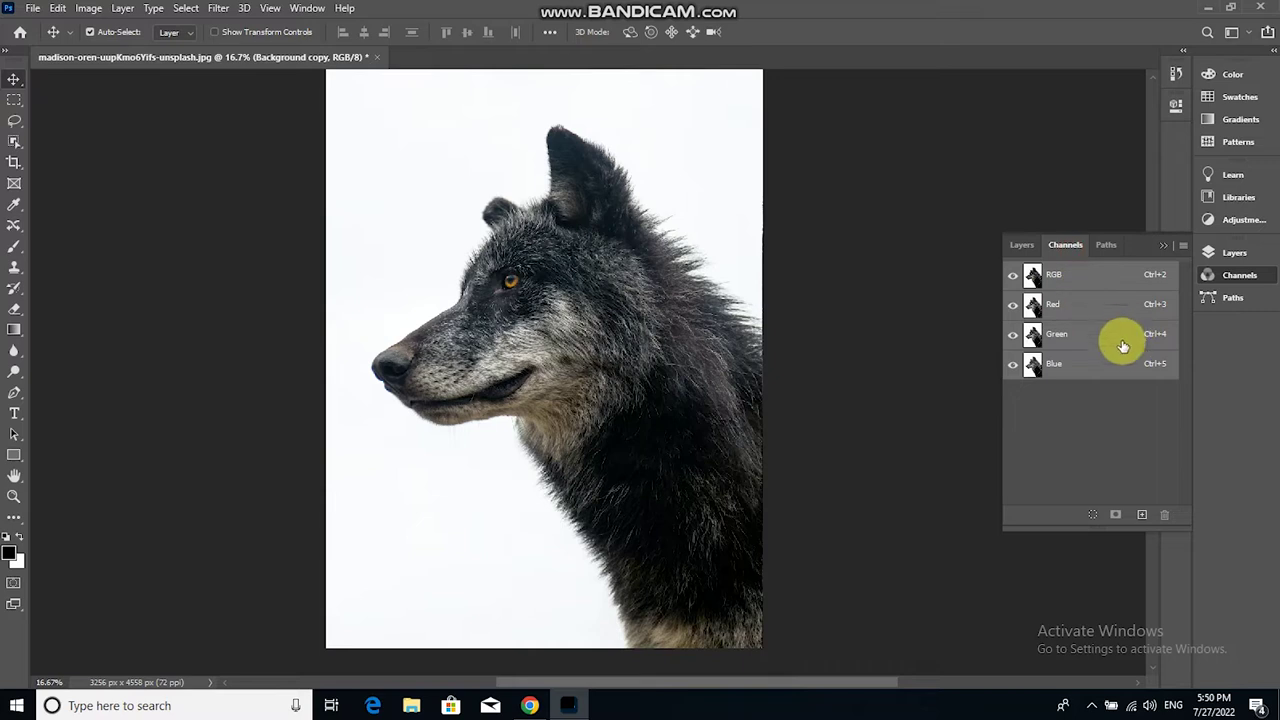
drag(1112, 373, 1162, 520)
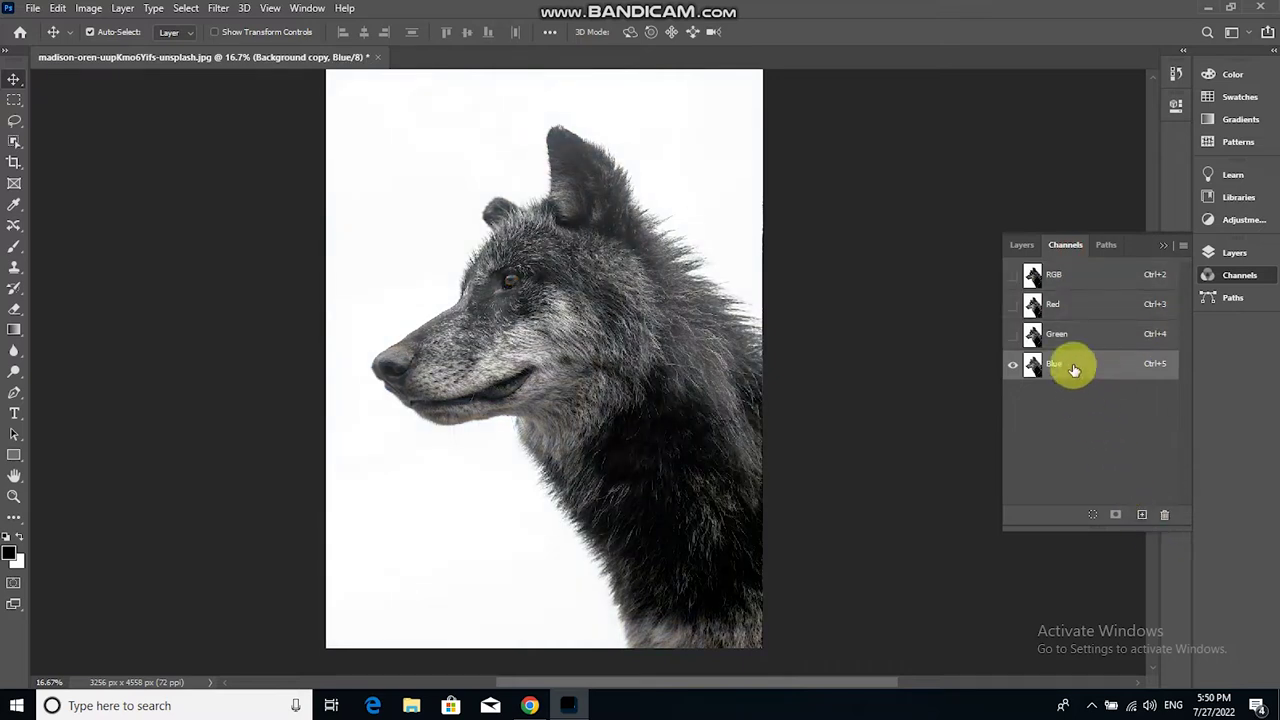
drag(1073, 370, 1143, 515)
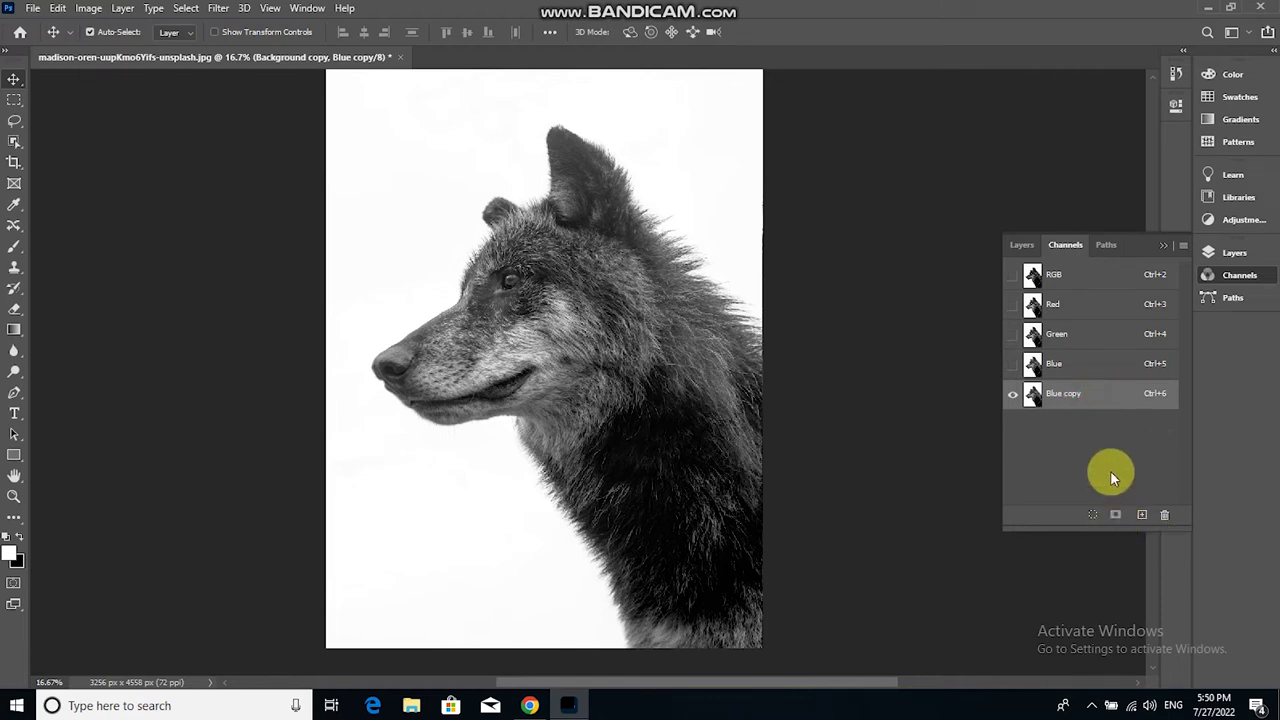
Apply Levels to Blue copy, pulling the white input slider left so the background turns white.
key(ctrl+l)
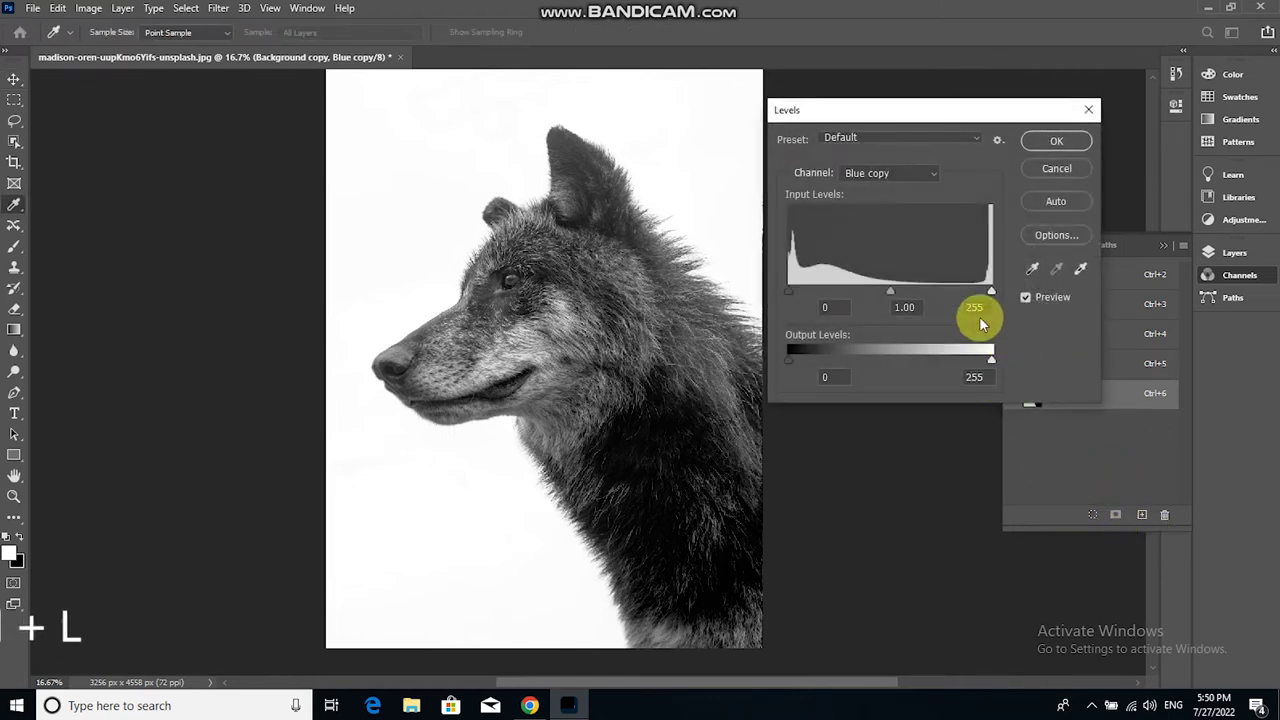
mouse_move(990, 293)
mouse_down()
mouse_move(934, 288)
mouse_move(976, 293)
mouse_up()
text(0.01)
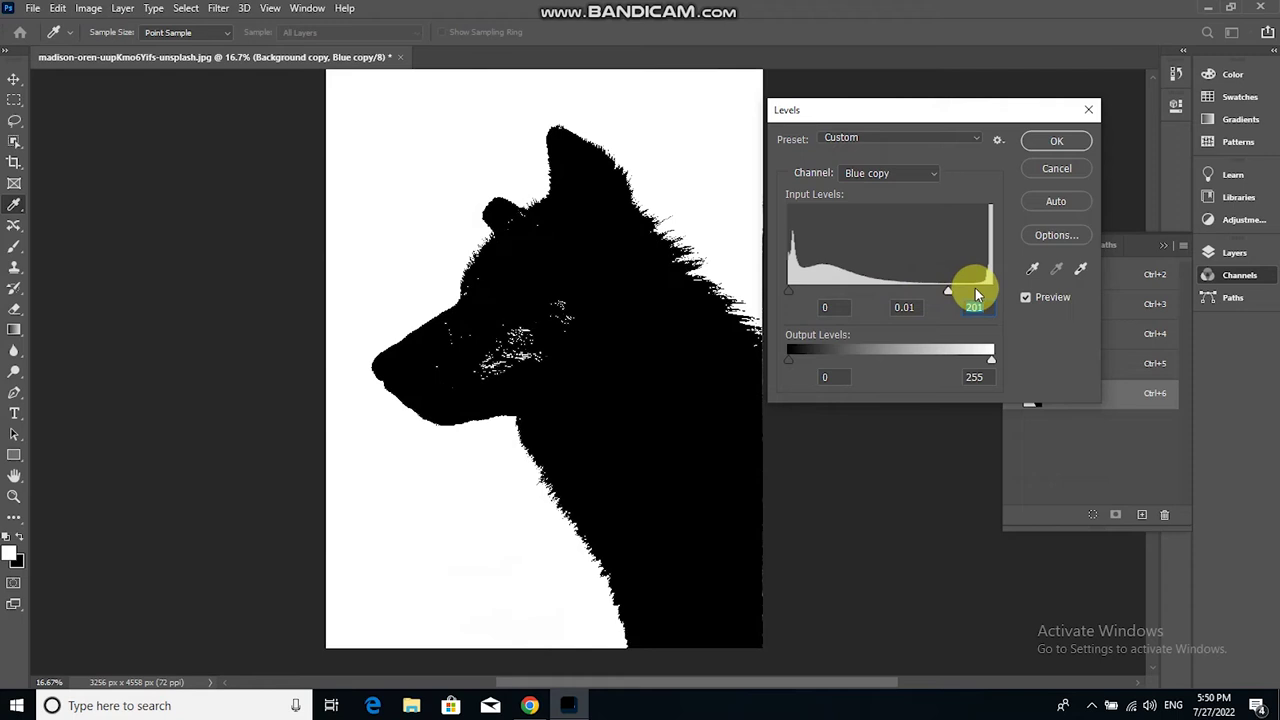
click(1054, 141)
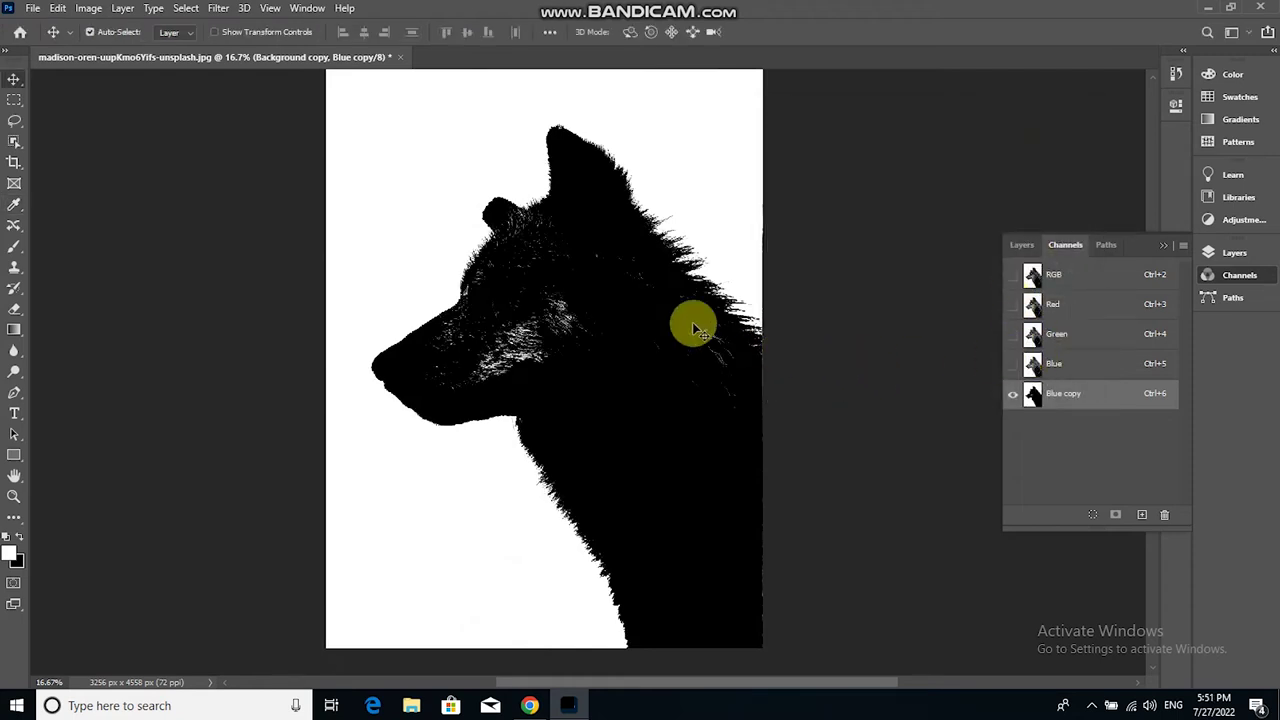
Apply a second Levels with the midtone slider moved right to turn the wolf black.
key(ctrl+l)
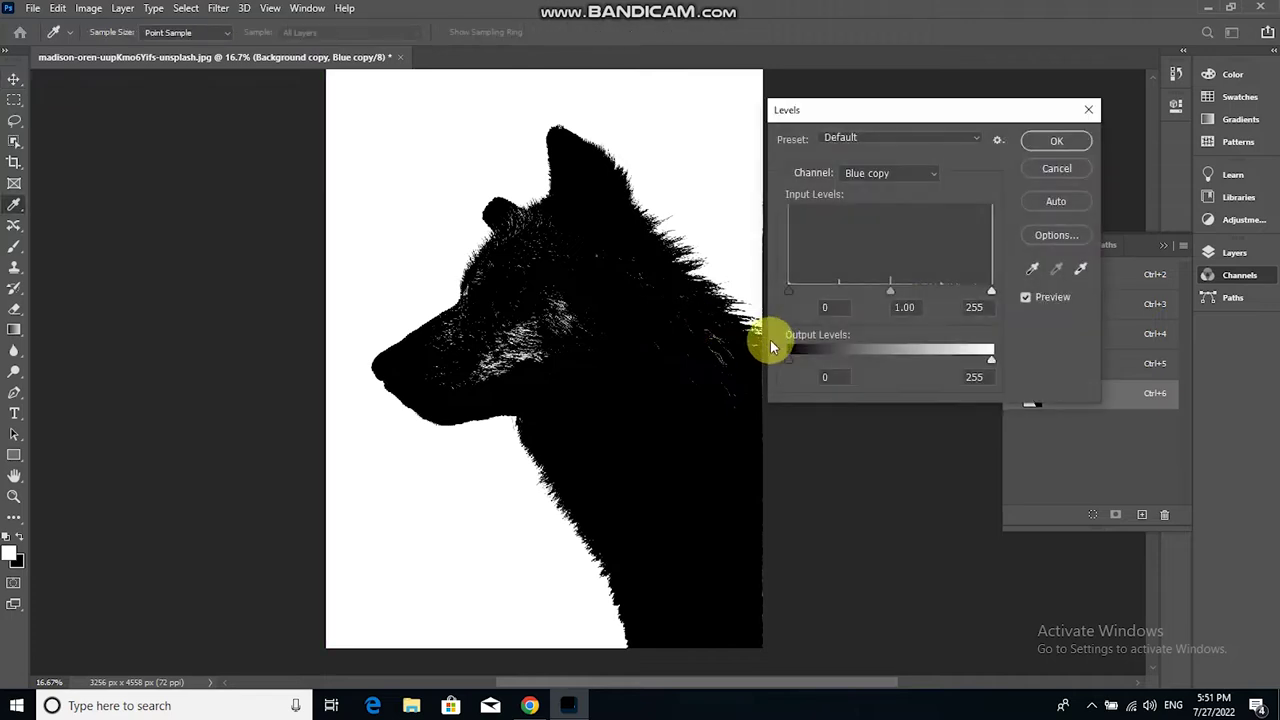
drag(894, 289, 943, 285)
click(1034, 140)
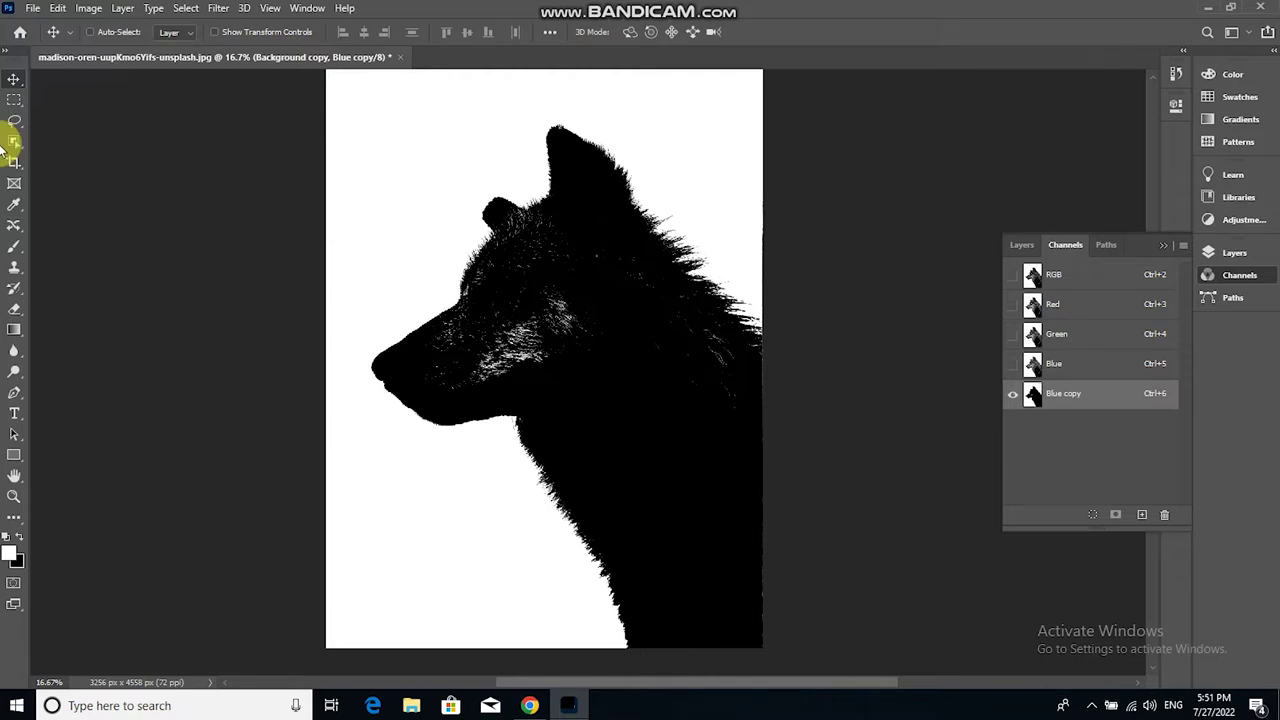
key(ctrl+plus)
key(ctrl+plus)
key(ctrl+plus)
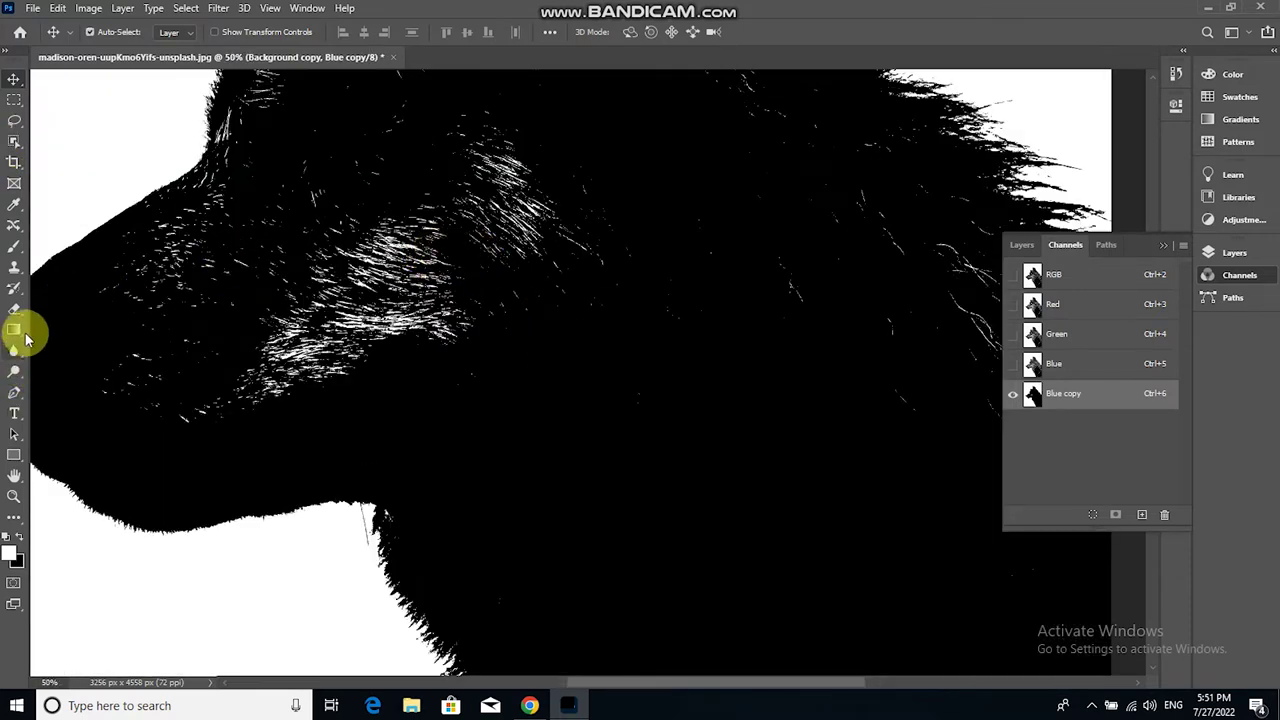
With the Brush tool and black foreground, paint the white cheek streaks black.
click(17, 249)
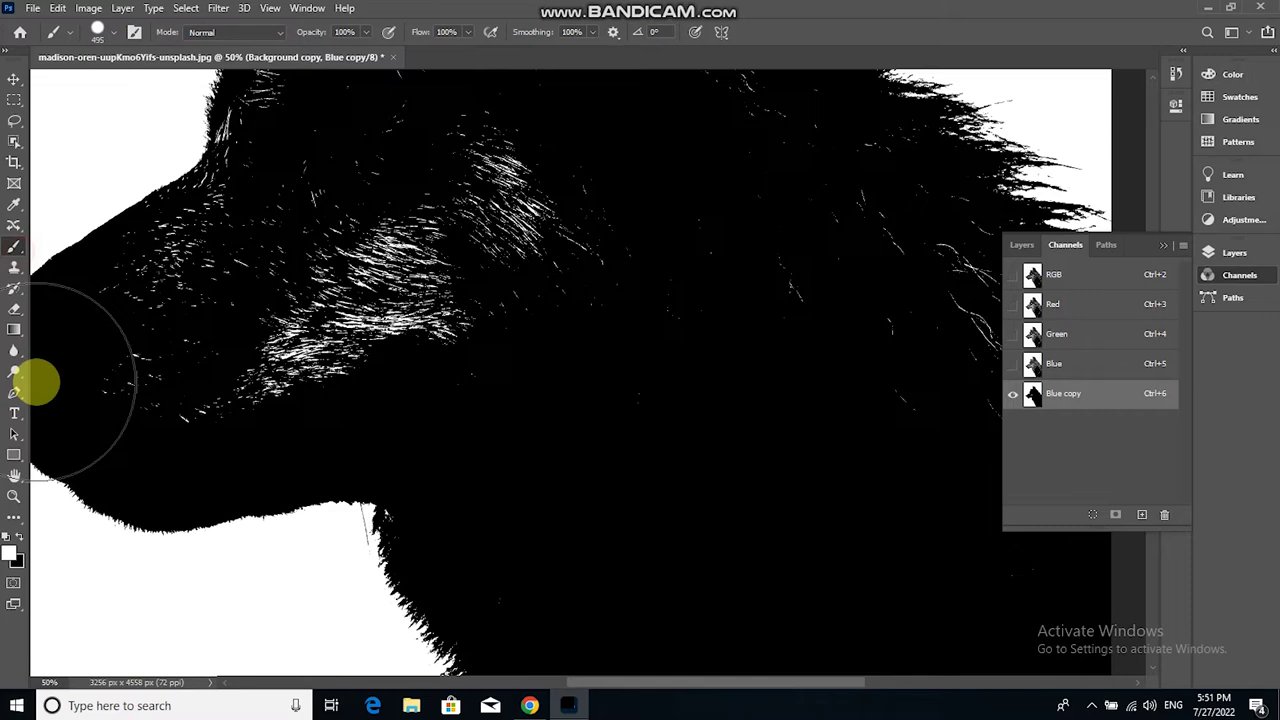
click(19, 538)
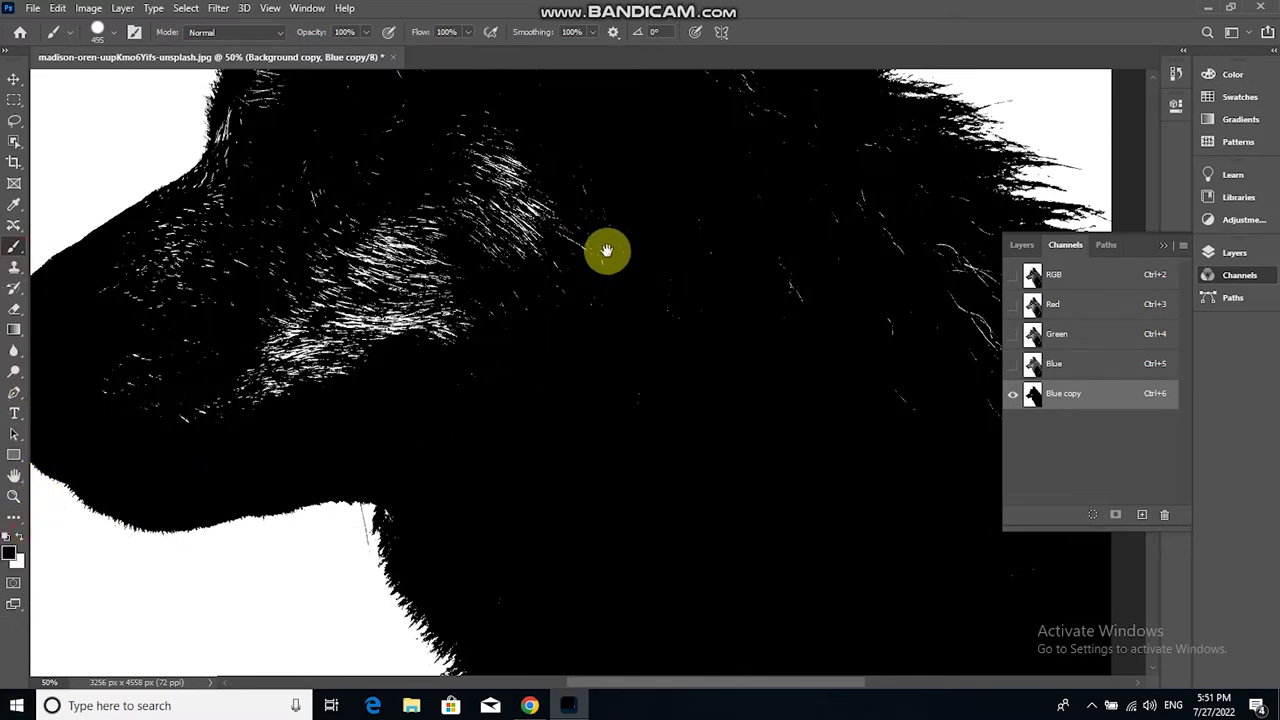
drag(603, 251, 683, 363)
mouse_move(543, 340)
mouse_down()
mouse_move(272, 405)
mouse_move(771, 408)
mouse_up()
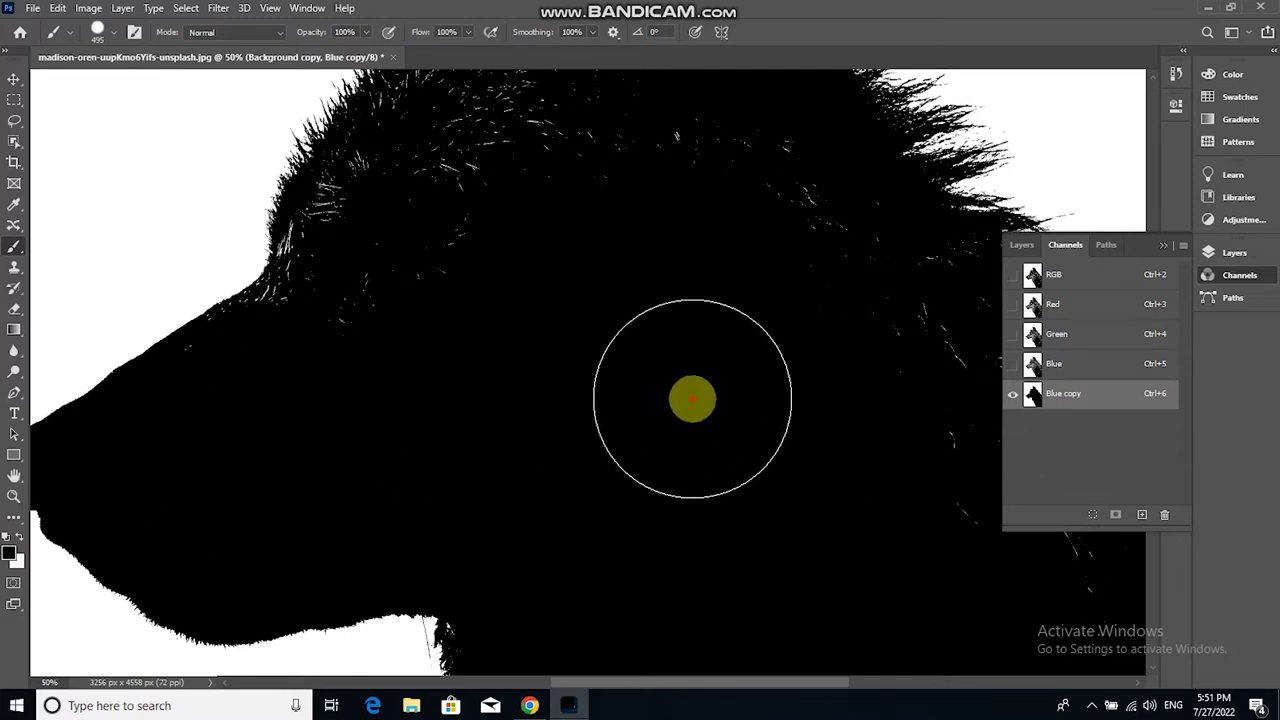
Paint the white strands near the ear and cheek edge black, then enlarge the brush to 168 px.
drag(454, 289, 518, 445)
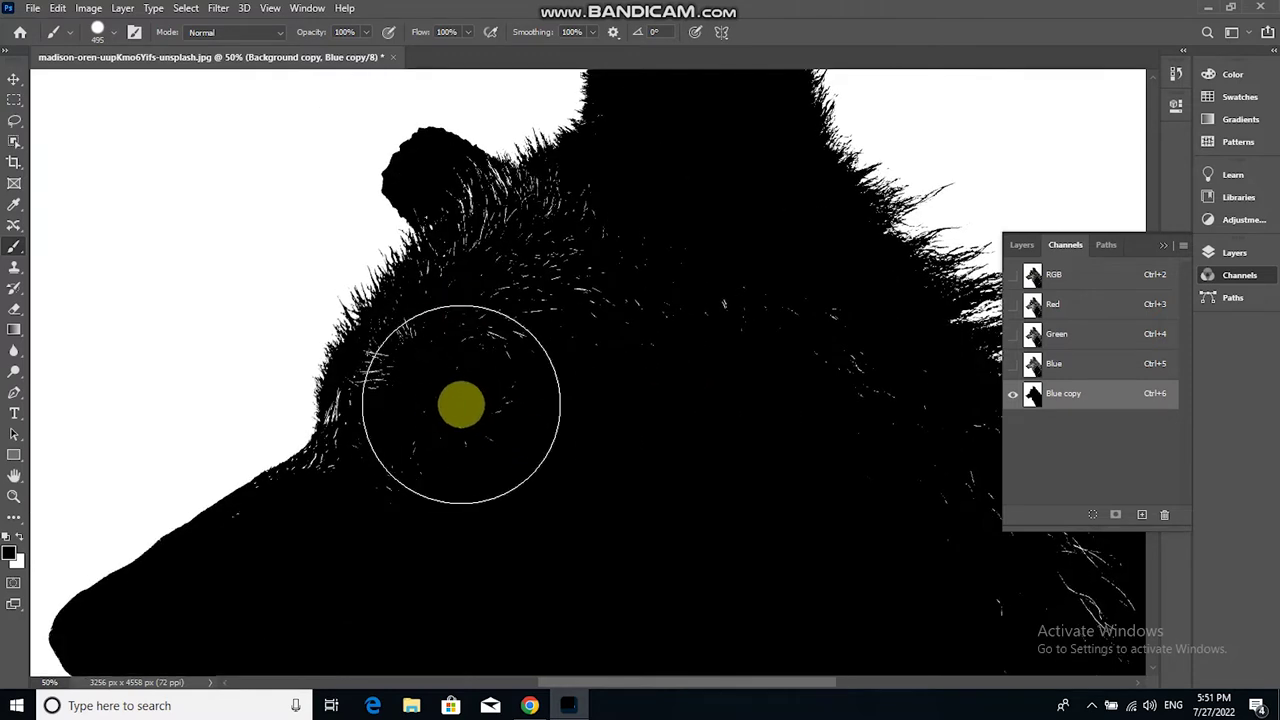
drag(457, 400, 403, 497)
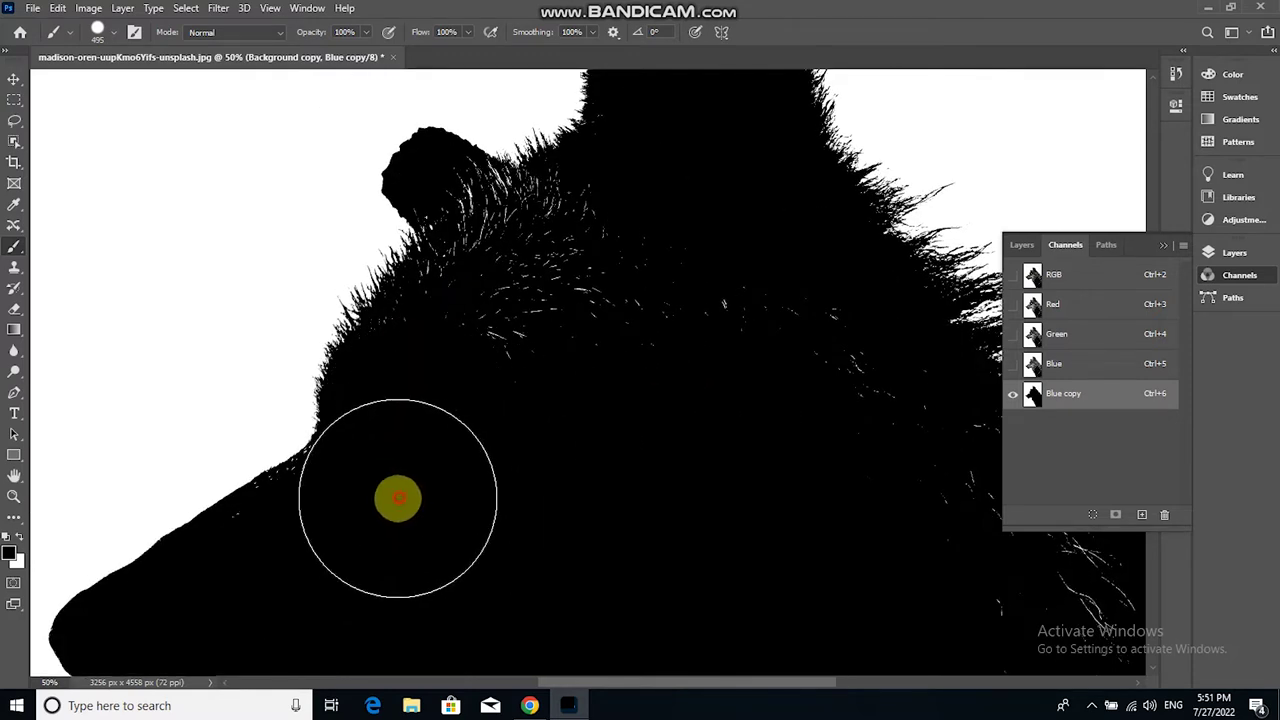
drag(337, 537, 486, 502)
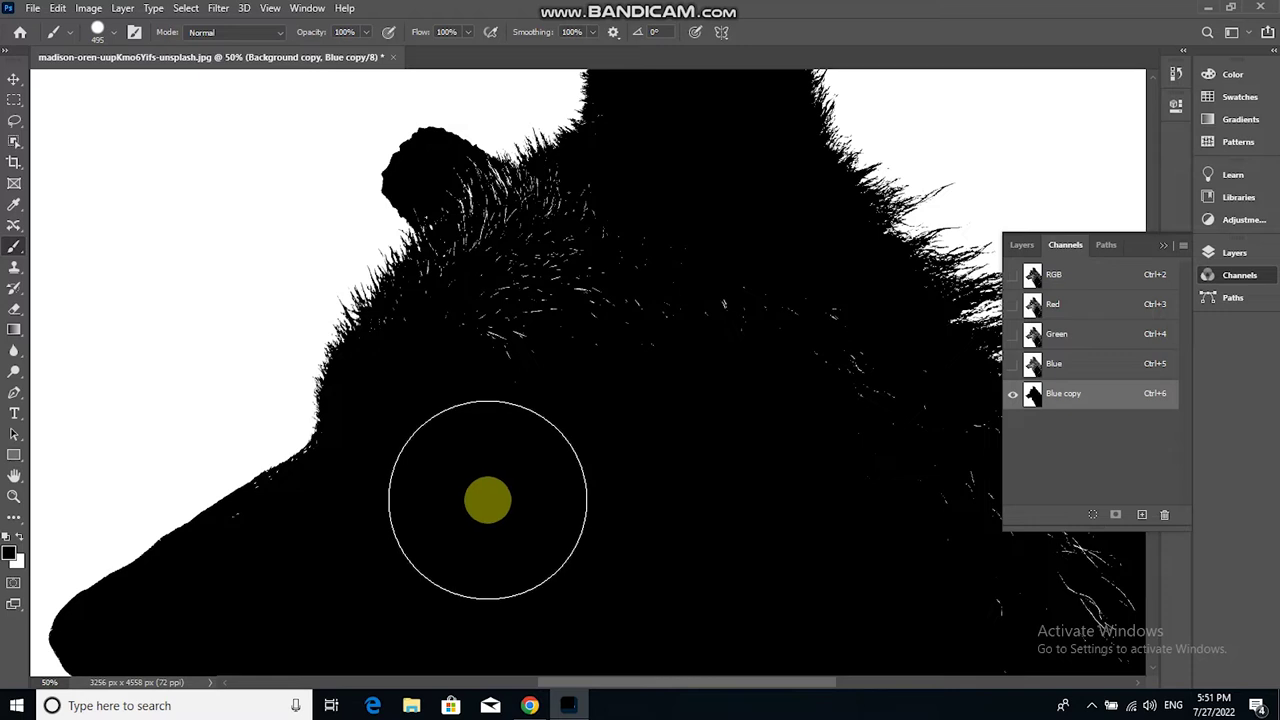
right_click(671, 472)
click(588, 247)
Enlarge the brush and paint the white strands below the ear and at lower right black.
right_click(673, 262)
drag(705, 285, 744, 284)
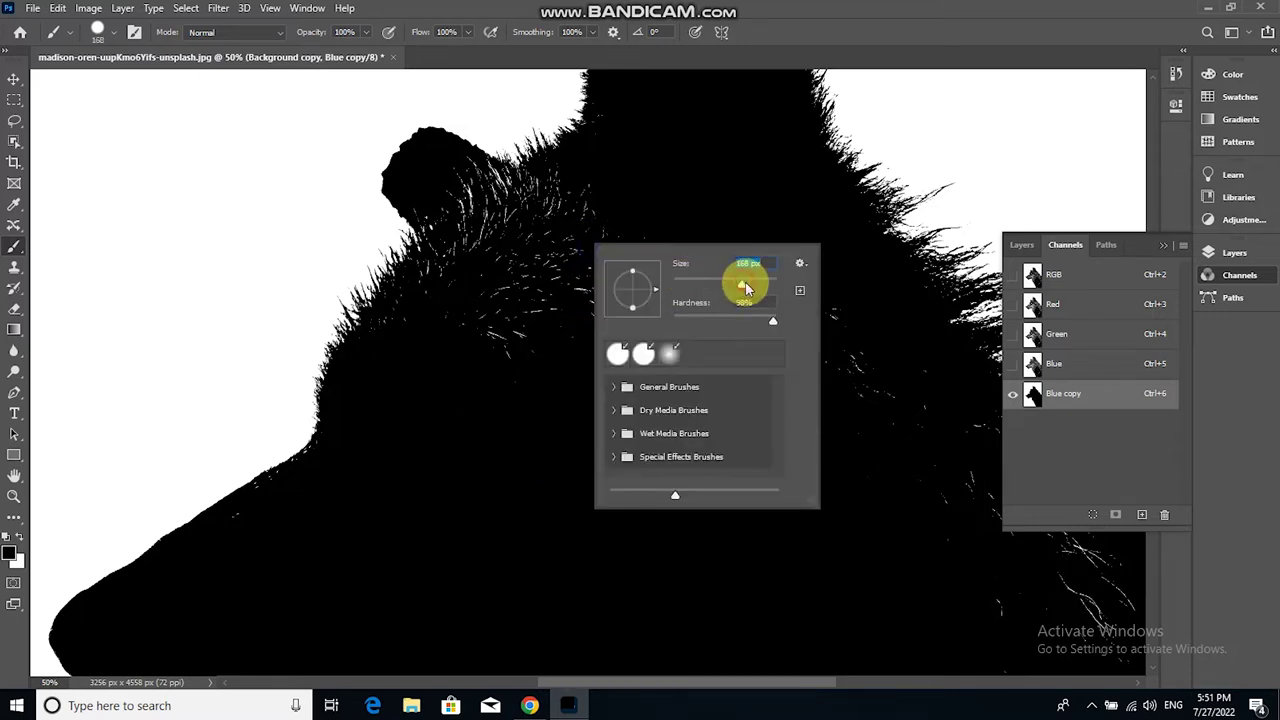
click(585, 185)
mouse_move(449, 201)
mouse_down()
mouse_move(460, 374)
mouse_move(520, 269)
mouse_move(526, 360)
mouse_move(511, 393)
mouse_move(409, 331)
mouse_move(449, 277)
mouse_move(794, 364)
mouse_move(623, 246)
mouse_up()
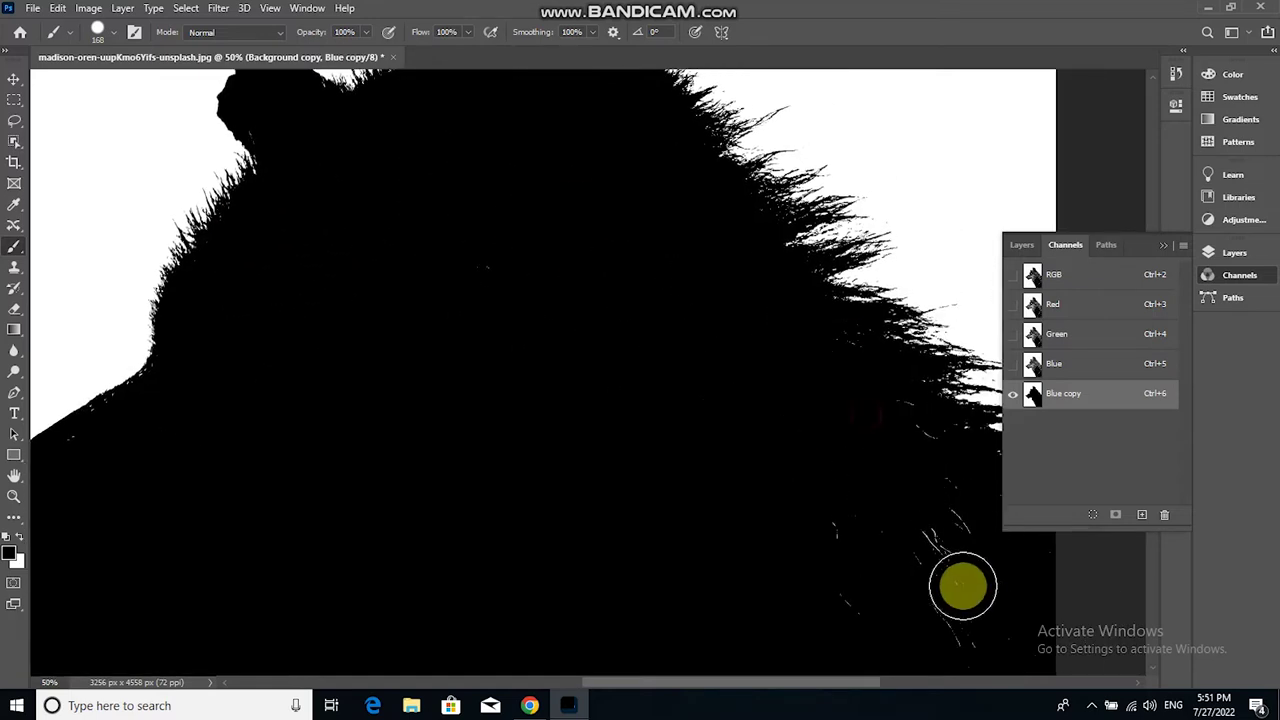
mouse_move(963, 586)
mouse_down()
mouse_move(831, 511)
mouse_move(963, 603)
mouse_up()
mouse_move(902, 421)
mouse_down()
mouse_move(955, 521)
mouse_move(826, 351)
mouse_move(1020, 617)
mouse_up()
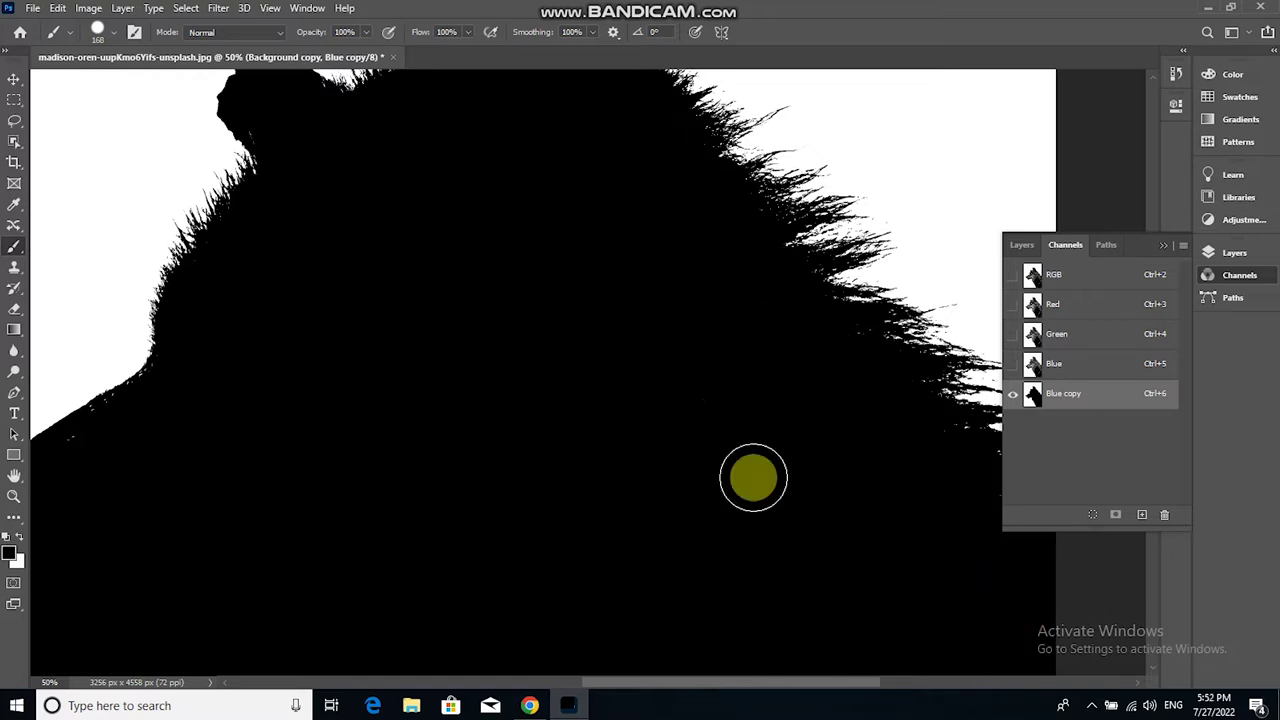
Paint black over the remaining light gaps along the silhouette's edge.
drag(734, 420, 617, 524)
scroll(646, 600, down, 3)
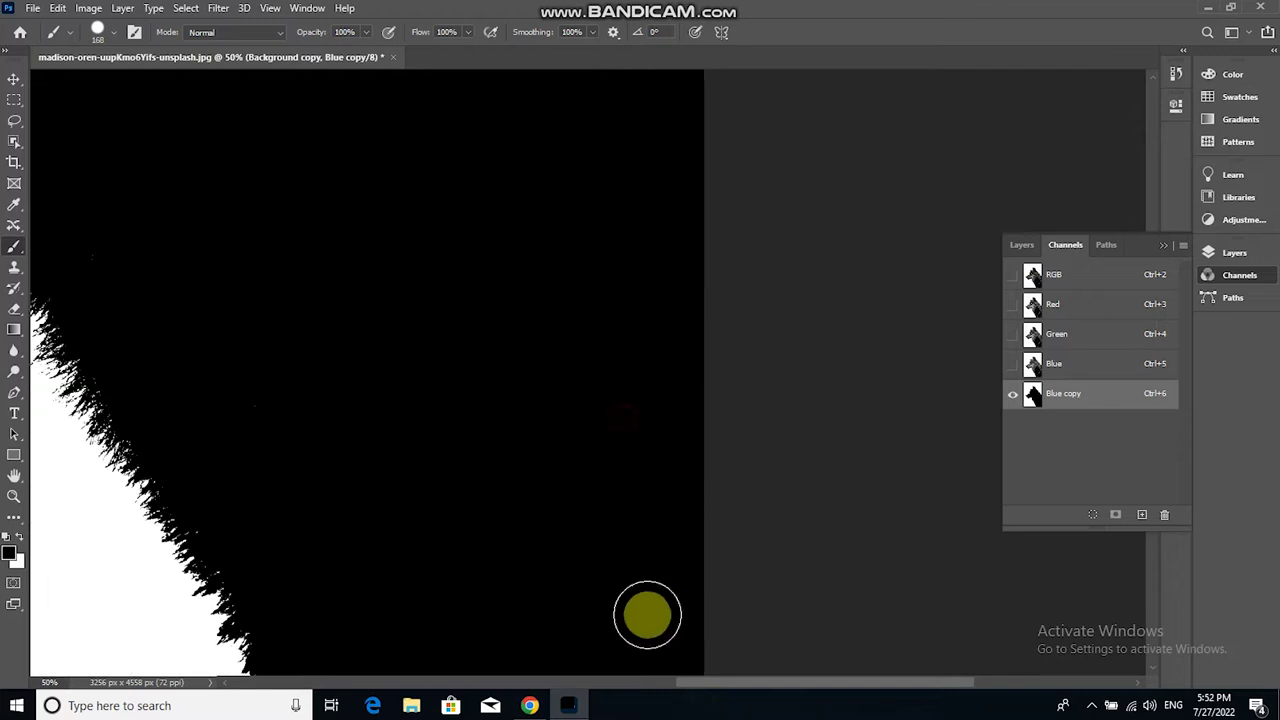
scroll(557, 349, left, 3)
scroll(523, 343, left, 1)
scroll(542, 432, up, 3)
scroll(542, 432, left, 2)
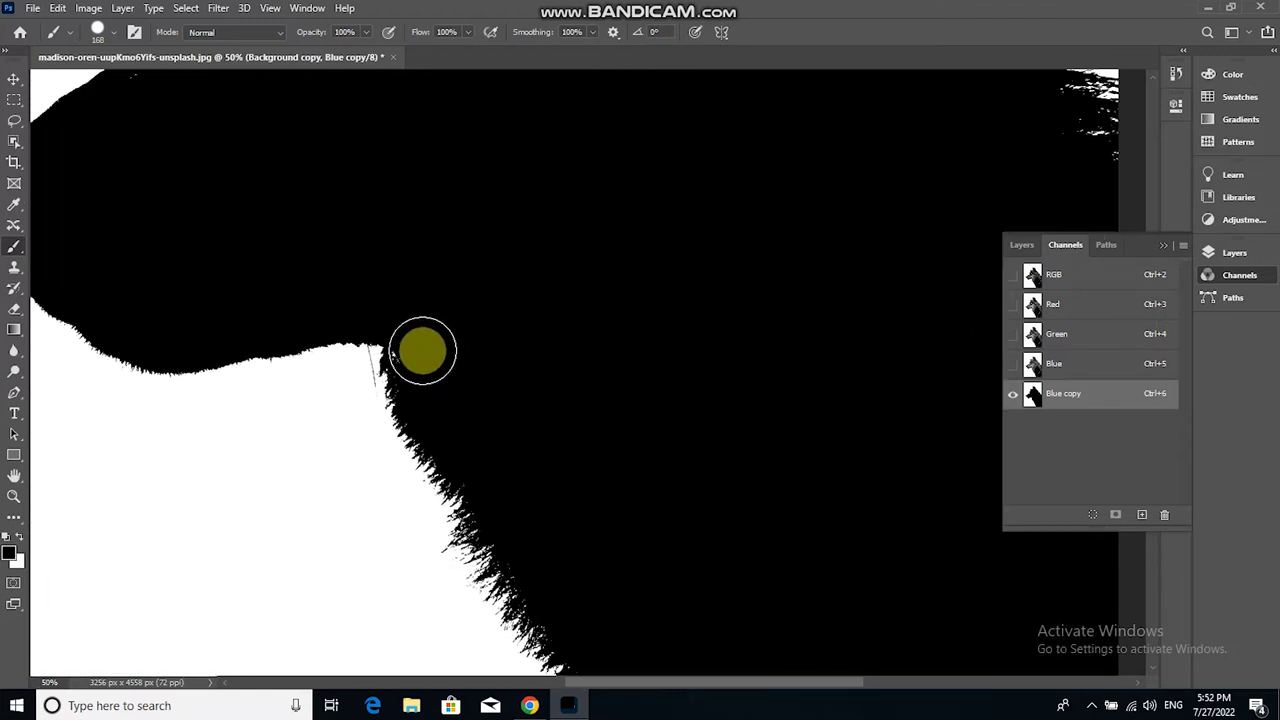
scroll(514, 523, up, 5)
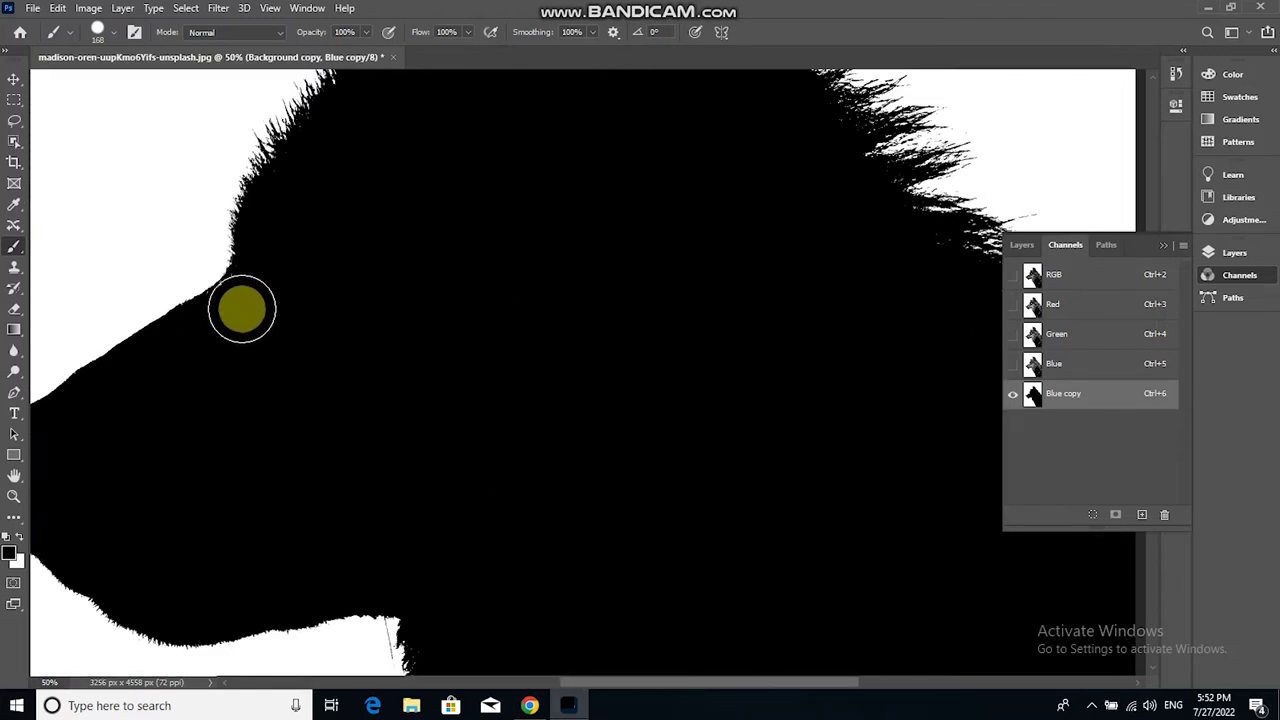
drag(242, 308, 223, 309)
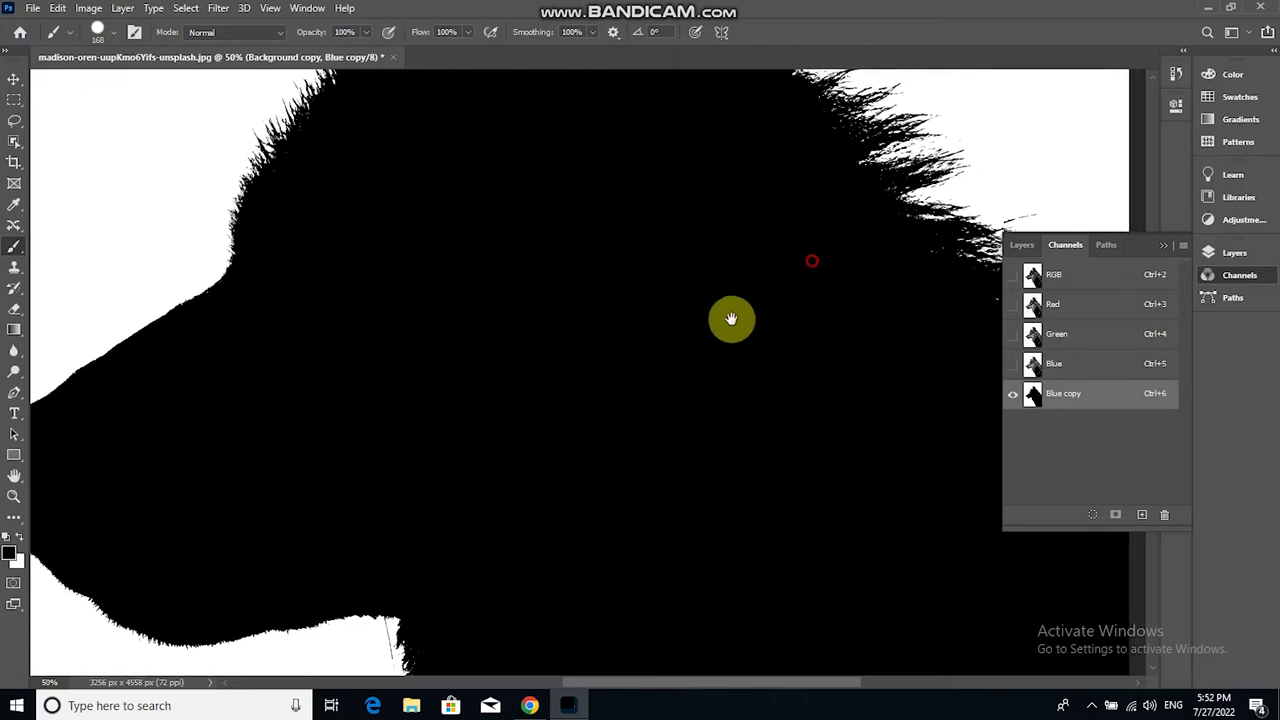
Scroll and zoom out over the Blue copy channel to check the finished silhouette.
scroll(731, 320, right, 3)
scroll(777, 363, right, 1)
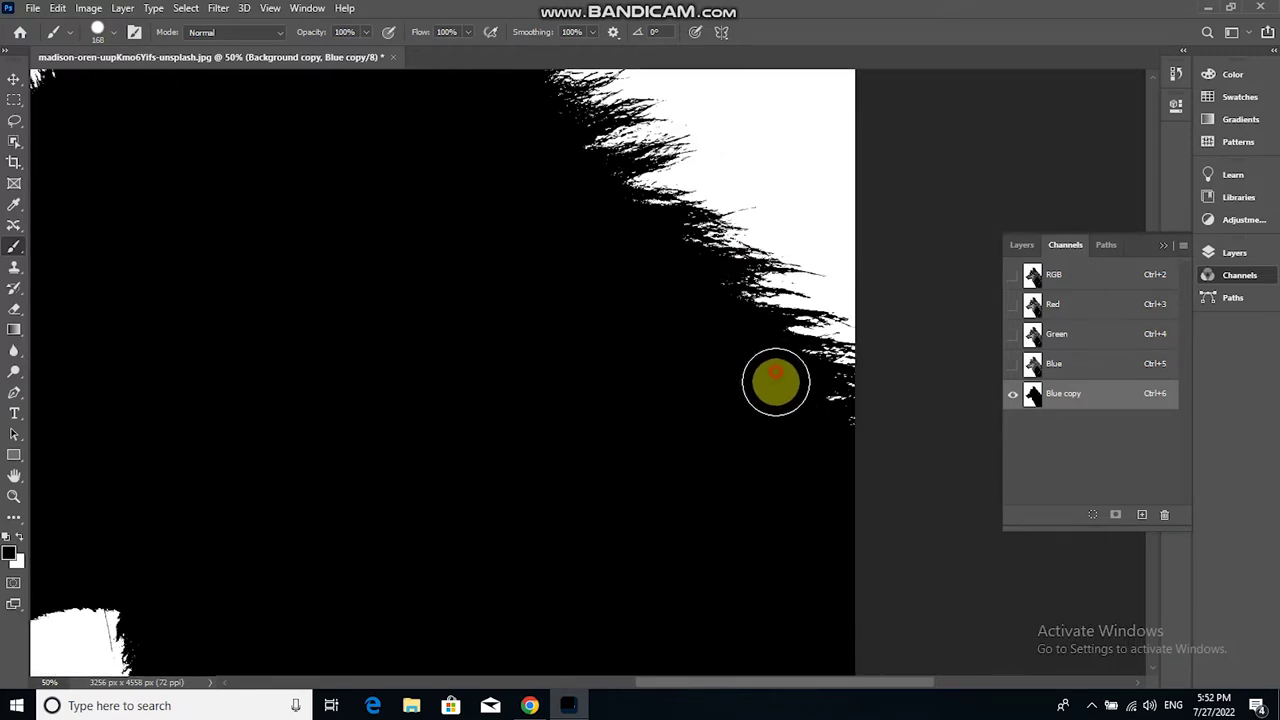
scroll(777, 380, left, 2)
scroll(700, 350, up, 3)
scroll(577, 306, up, 2)
scroll(566, 277, down, 3)
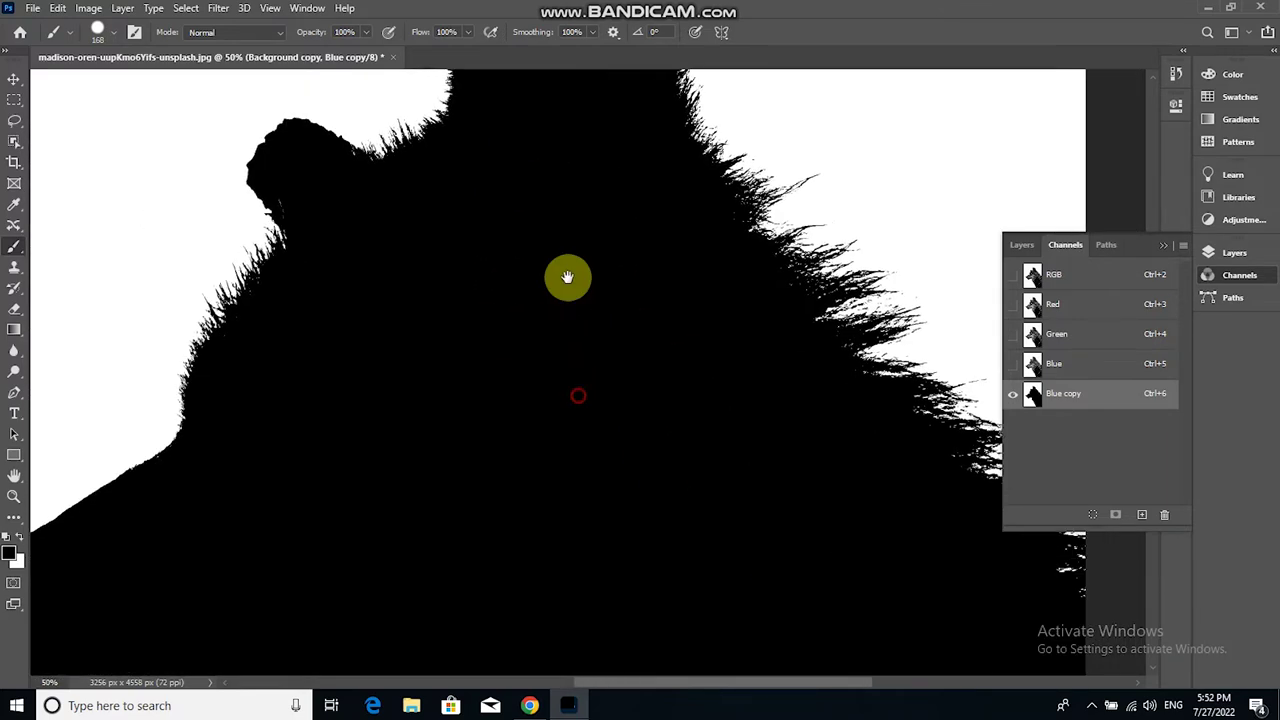
scroll(566, 277, down, 2)
scroll(582, 283, down, 2)
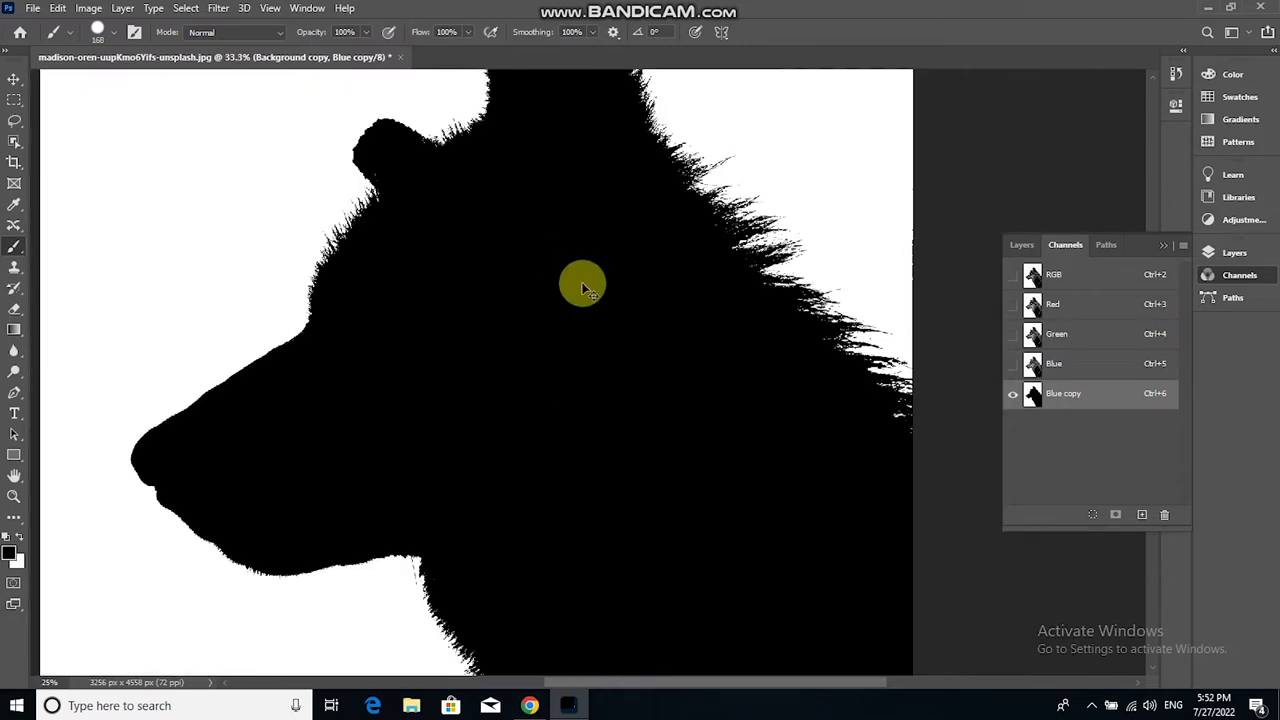
scroll(582, 283, down, 1)
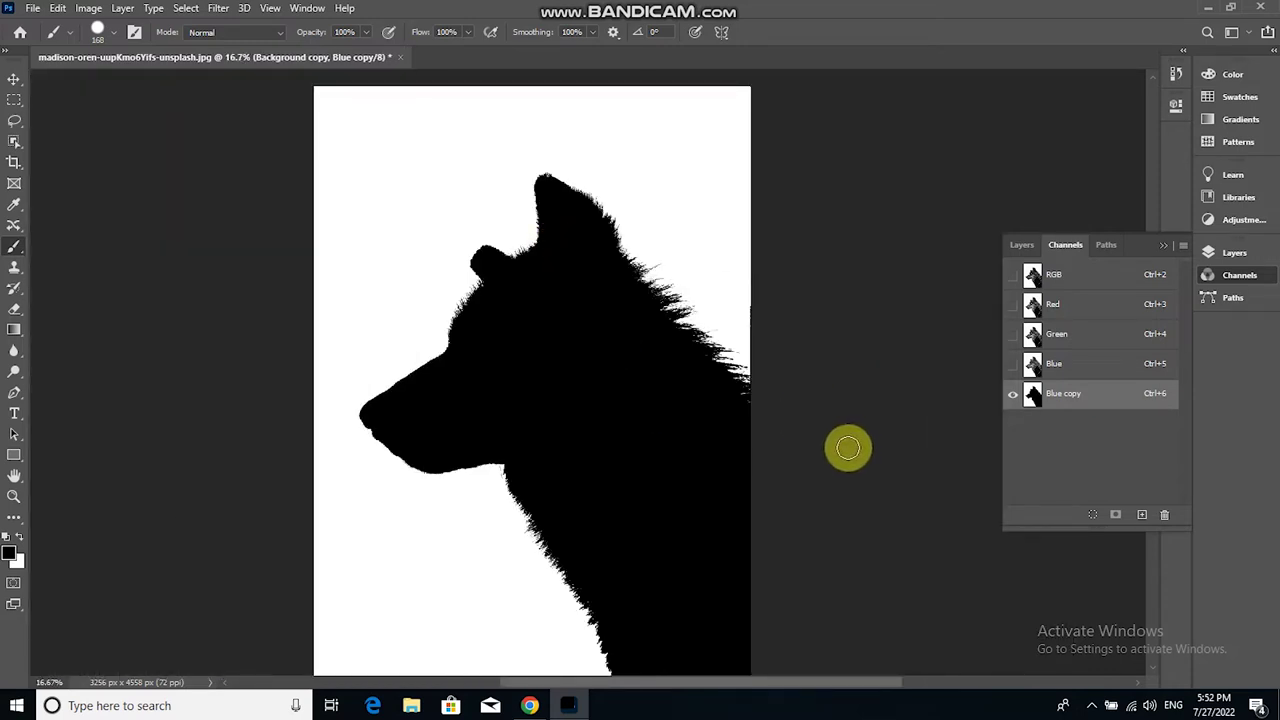
Load the Blue copy channel as a selection and reactivate the colour Background copy layer.
scroll(749, 374, down, 1)
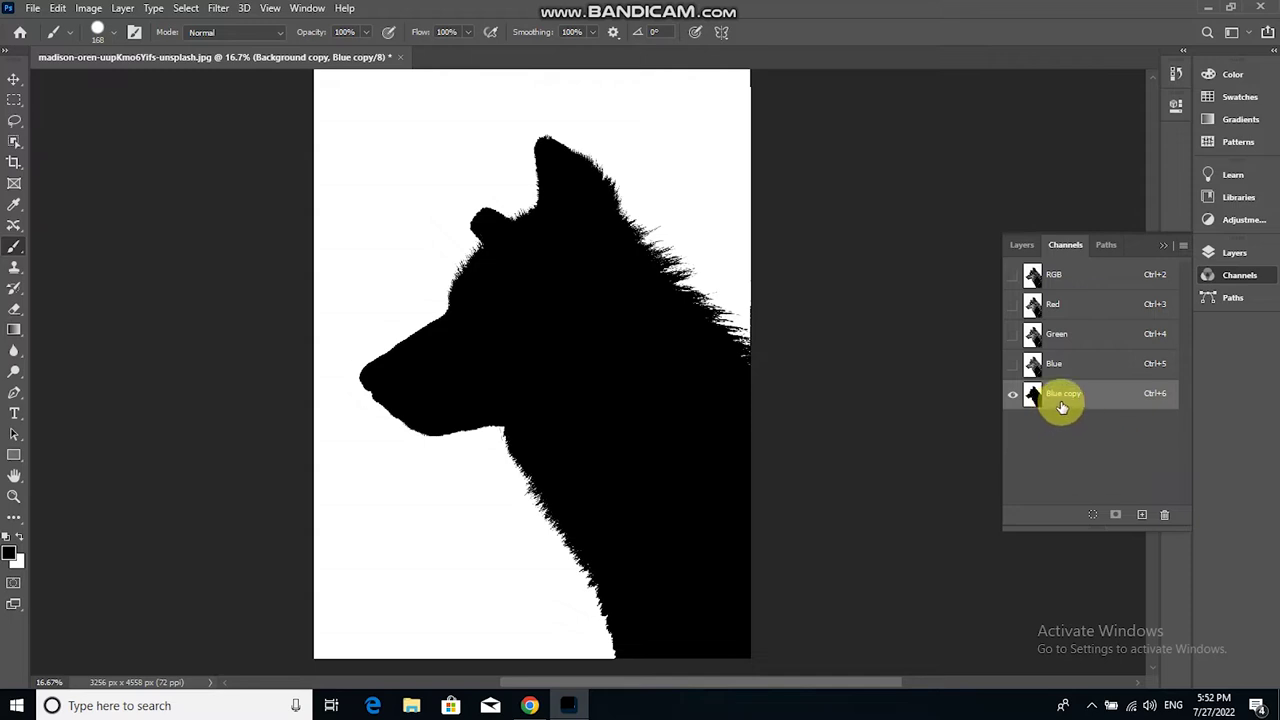
click(1096, 518)
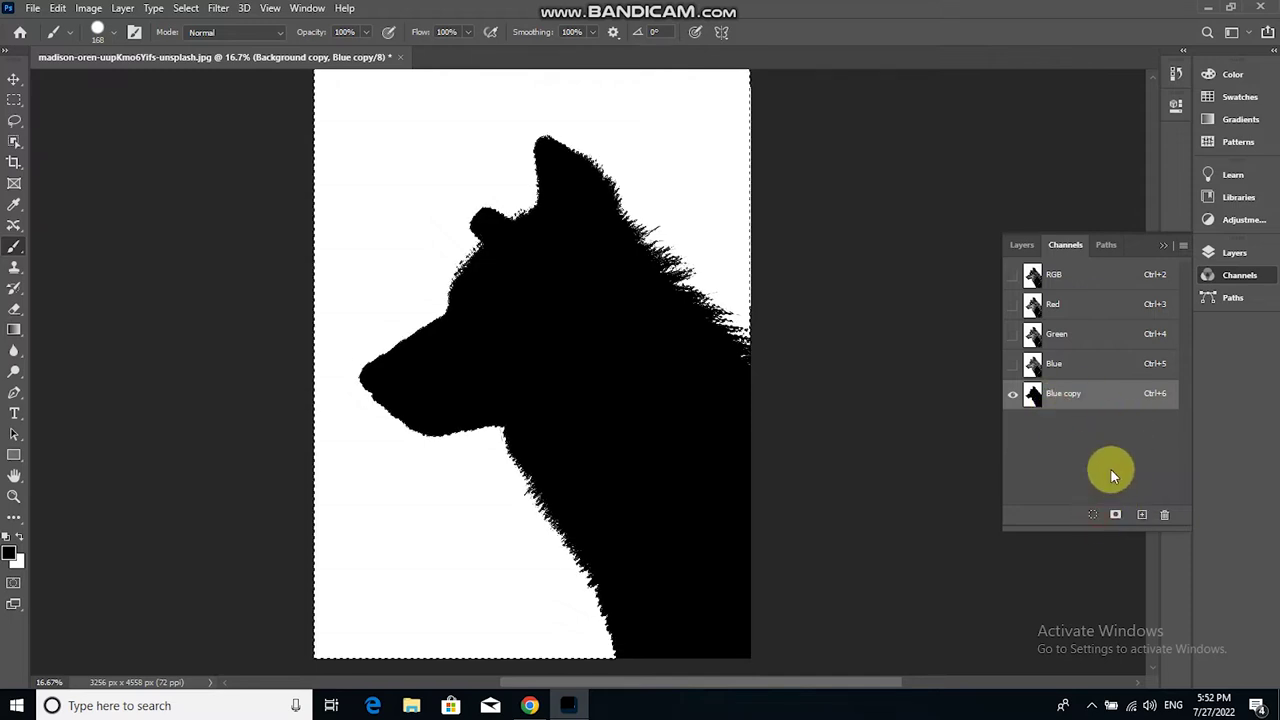
click(1020, 247)
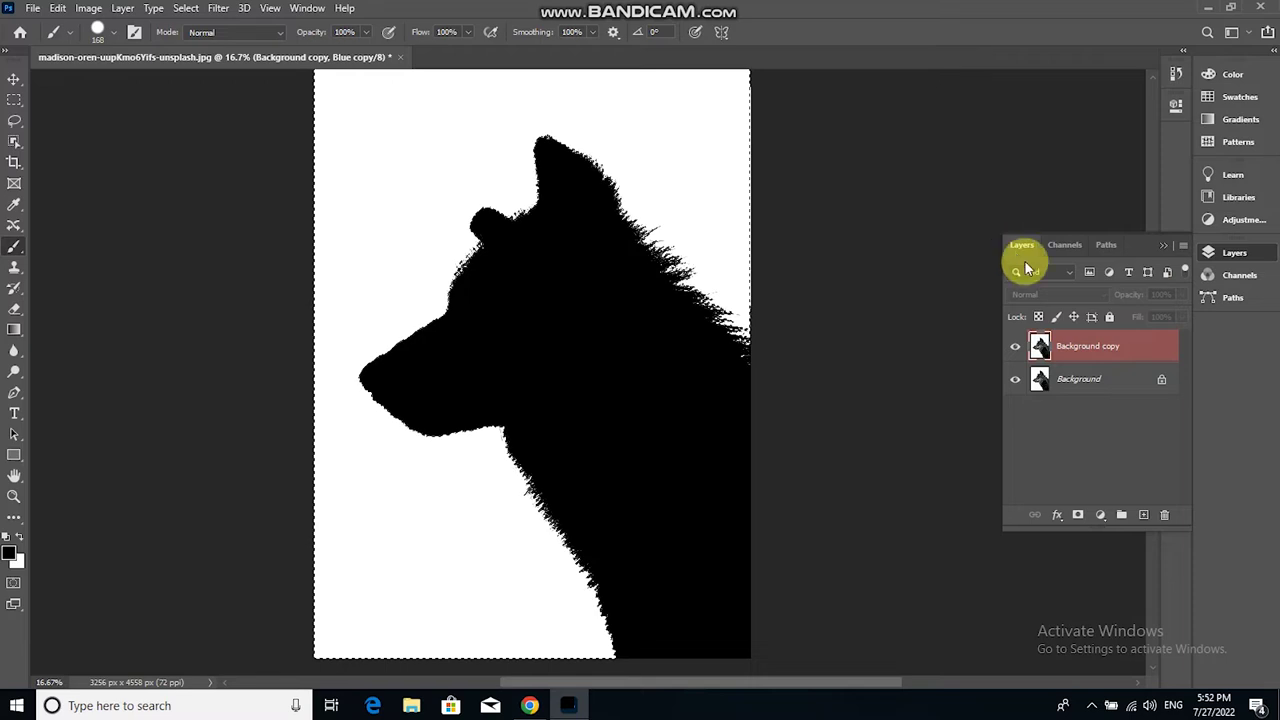
click(1135, 346)
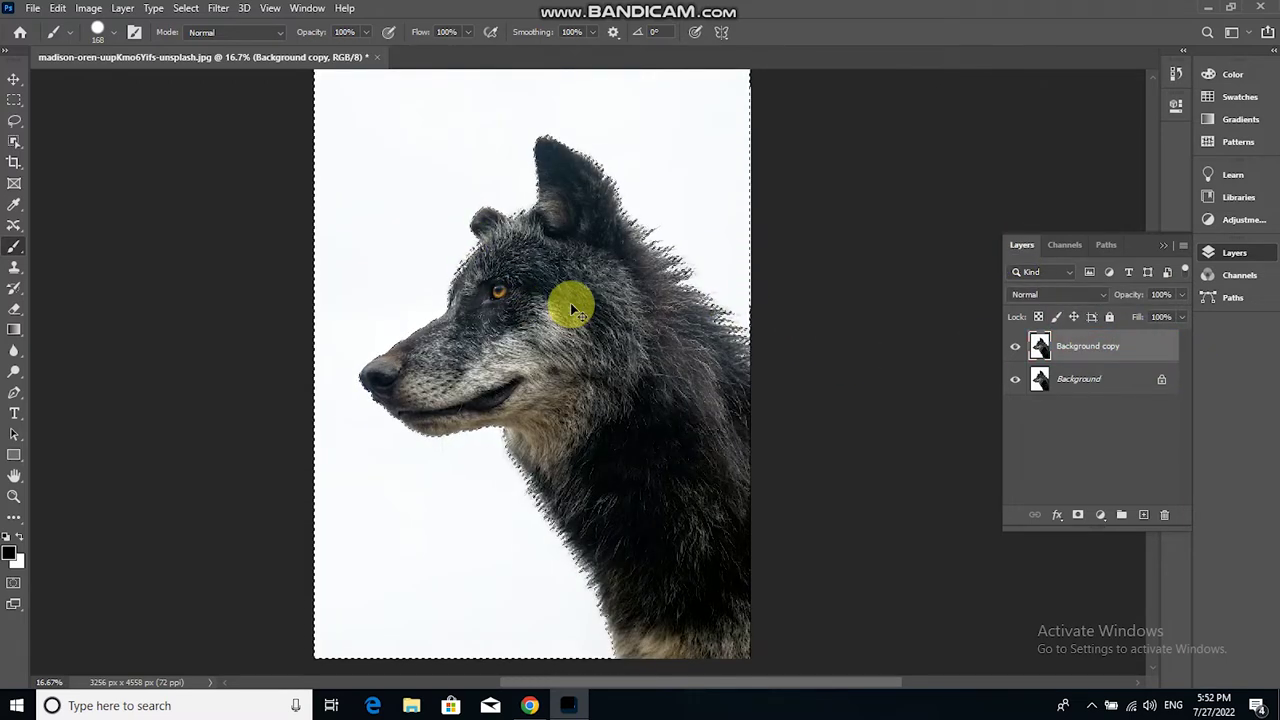
scroll(570, 302, up, 1)
scroll(570, 302, up, 2)
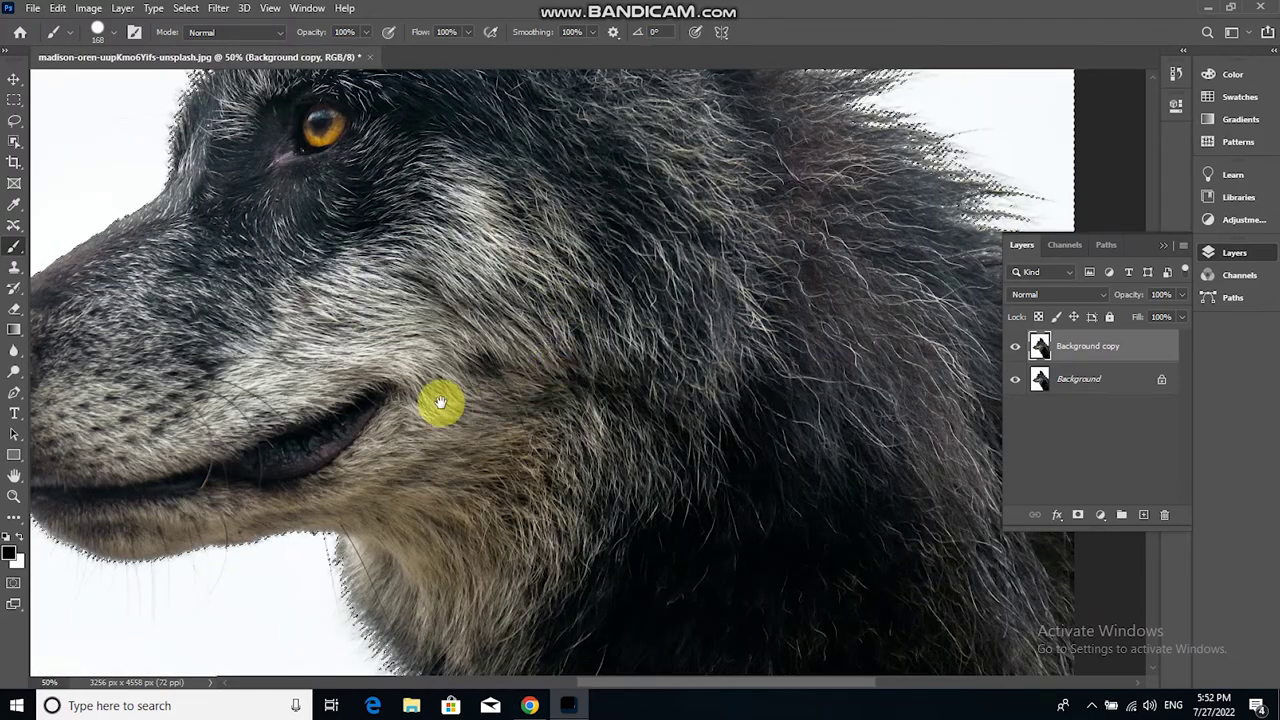
scroll(440, 402, up, 3)
scroll(552, 494, up, 2)
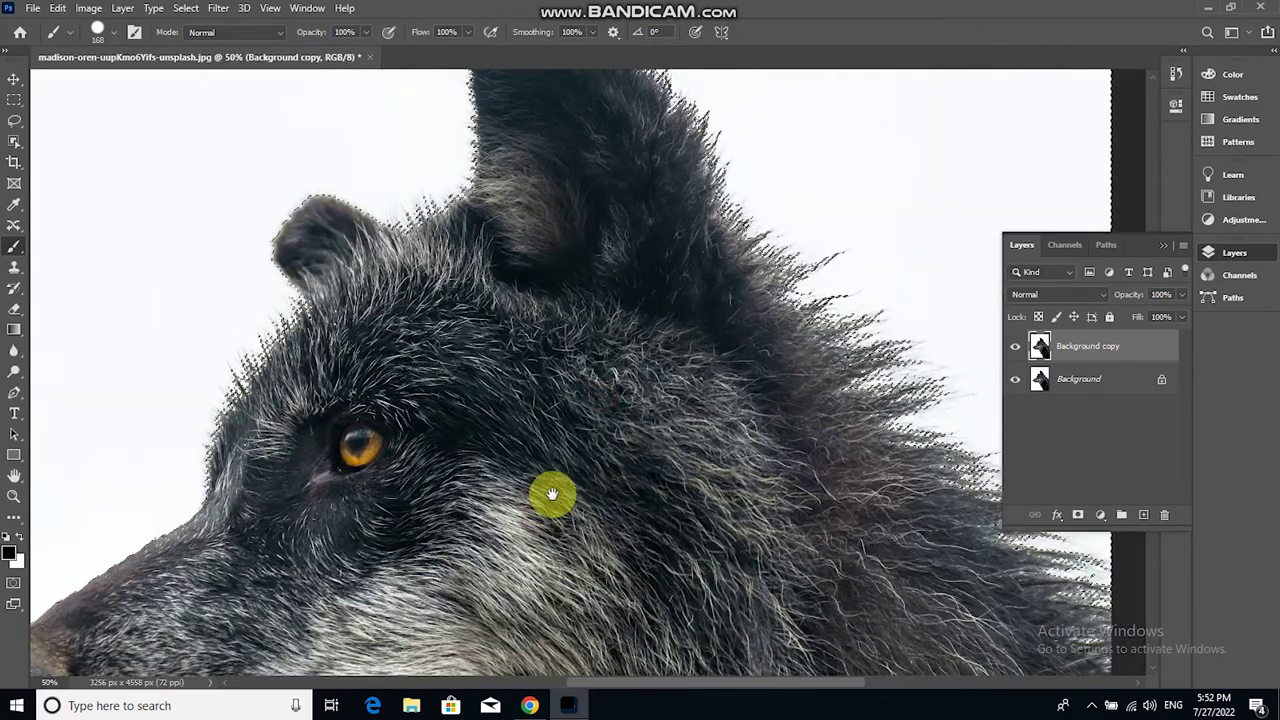
drag(552, 494, 397, 432)
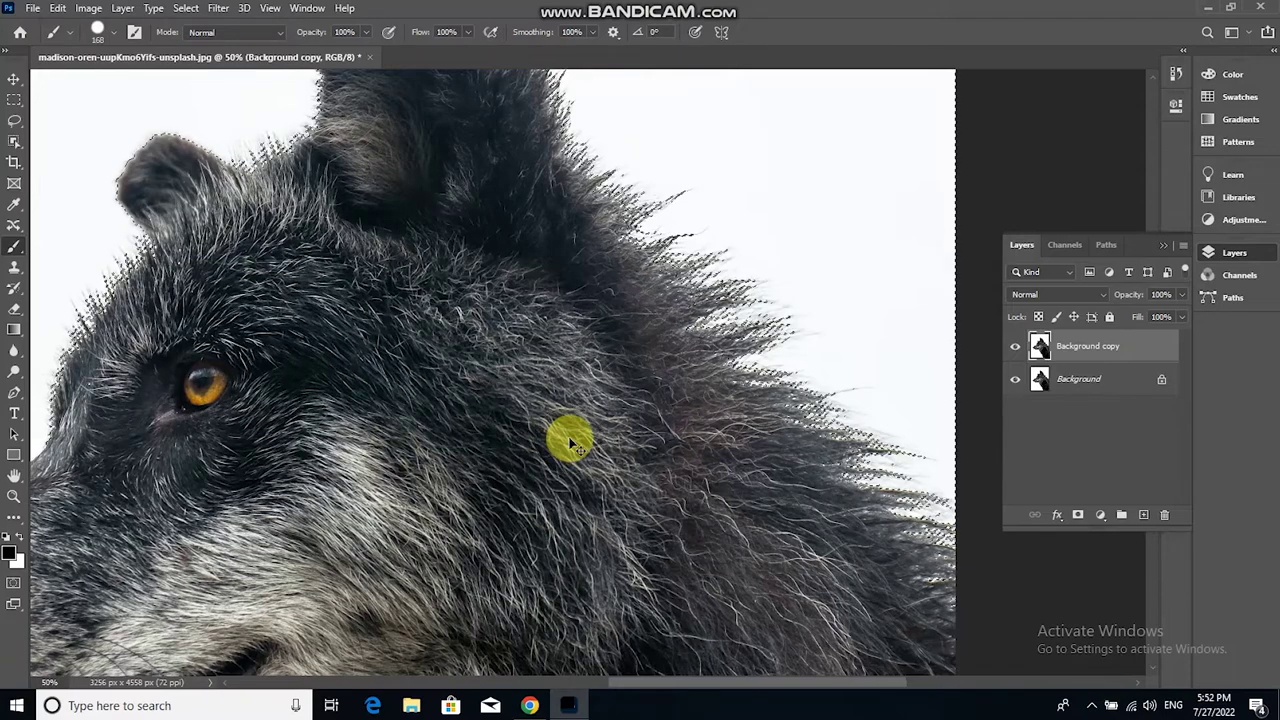
scroll(600, 440, down, 1)
scroll(710, 400, down, 2)
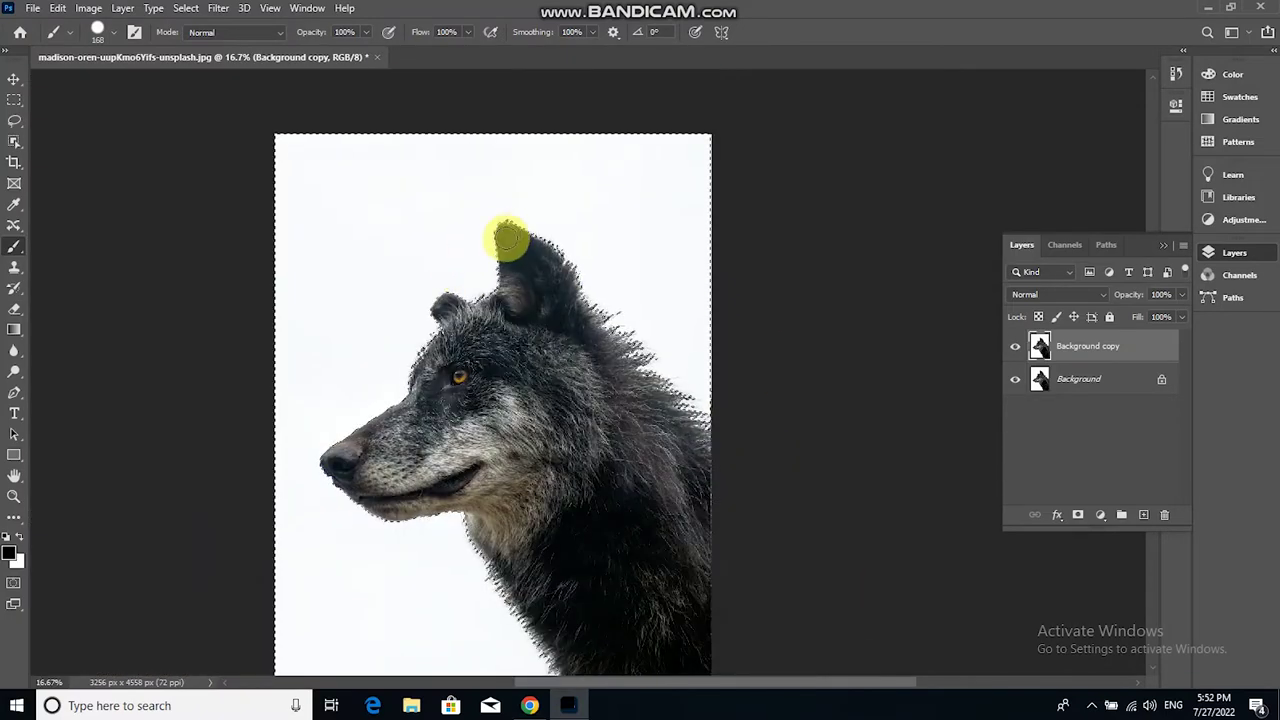
scroll(510, 240, down, 2)
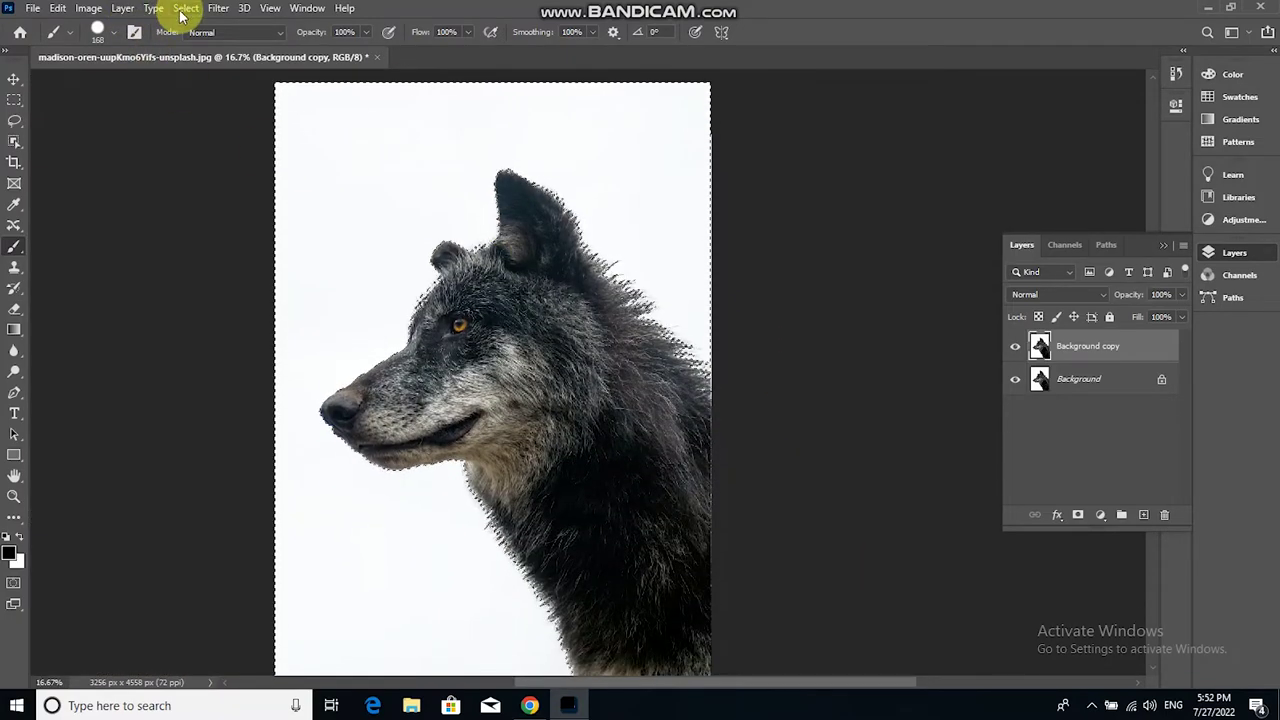
Invert the selection to the wolf and add it as a layer mask on Background copy.
click(186, 10)
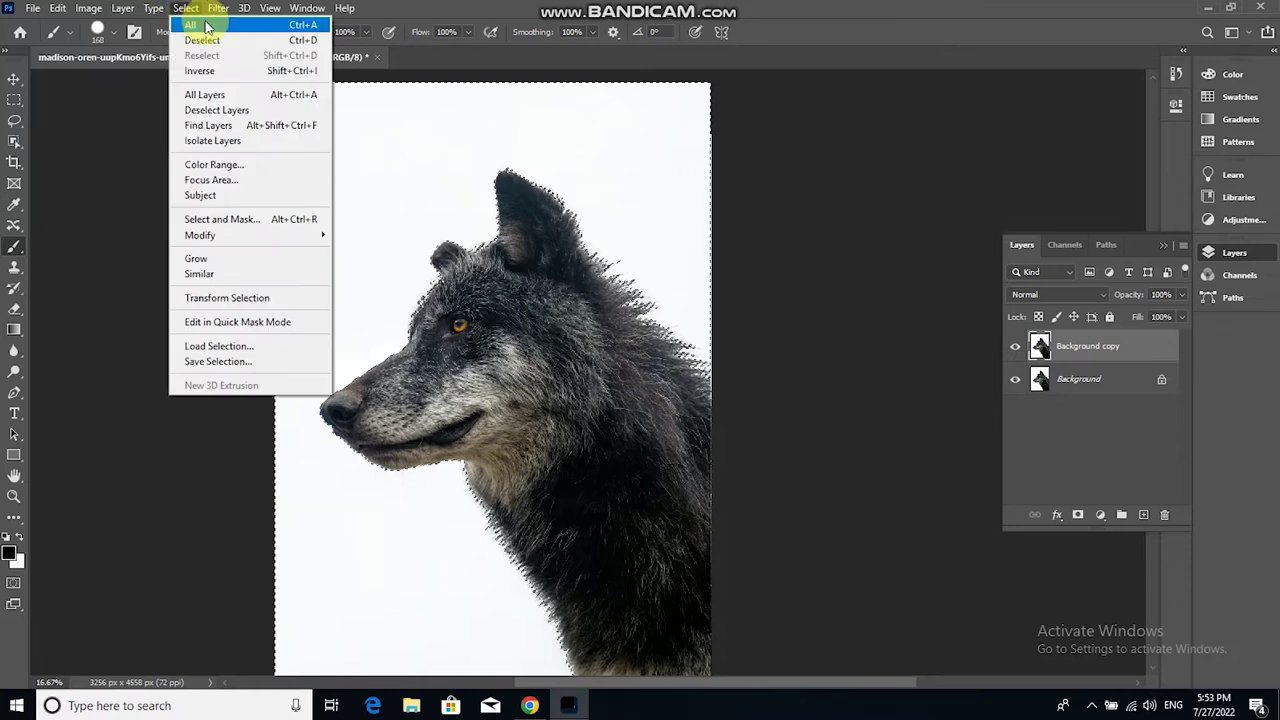
click(245, 72)
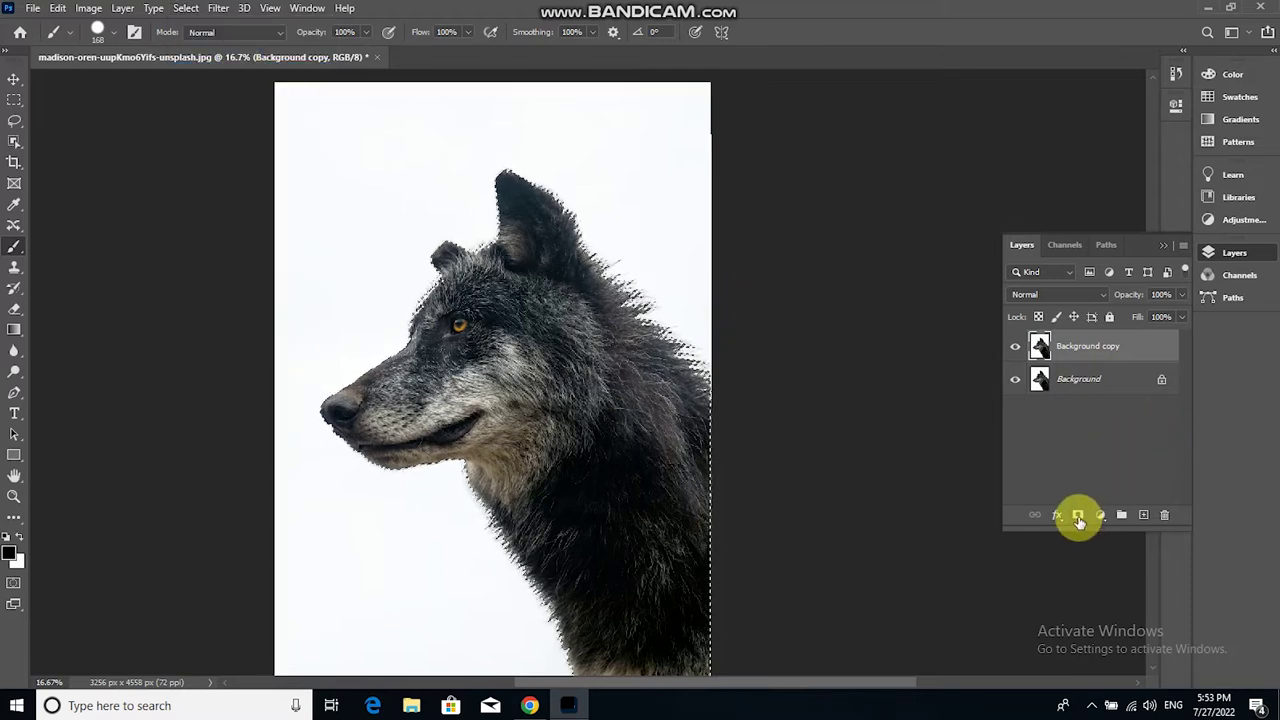
click(1078, 518)
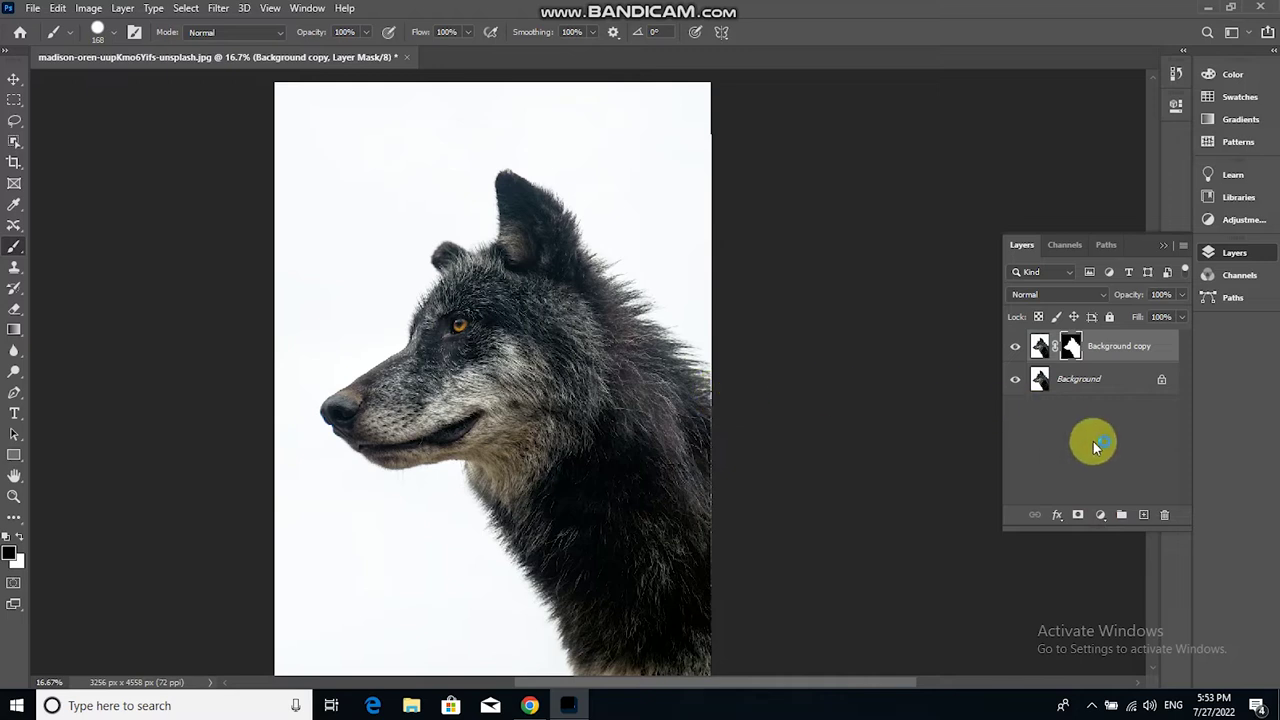
click(1119, 381)
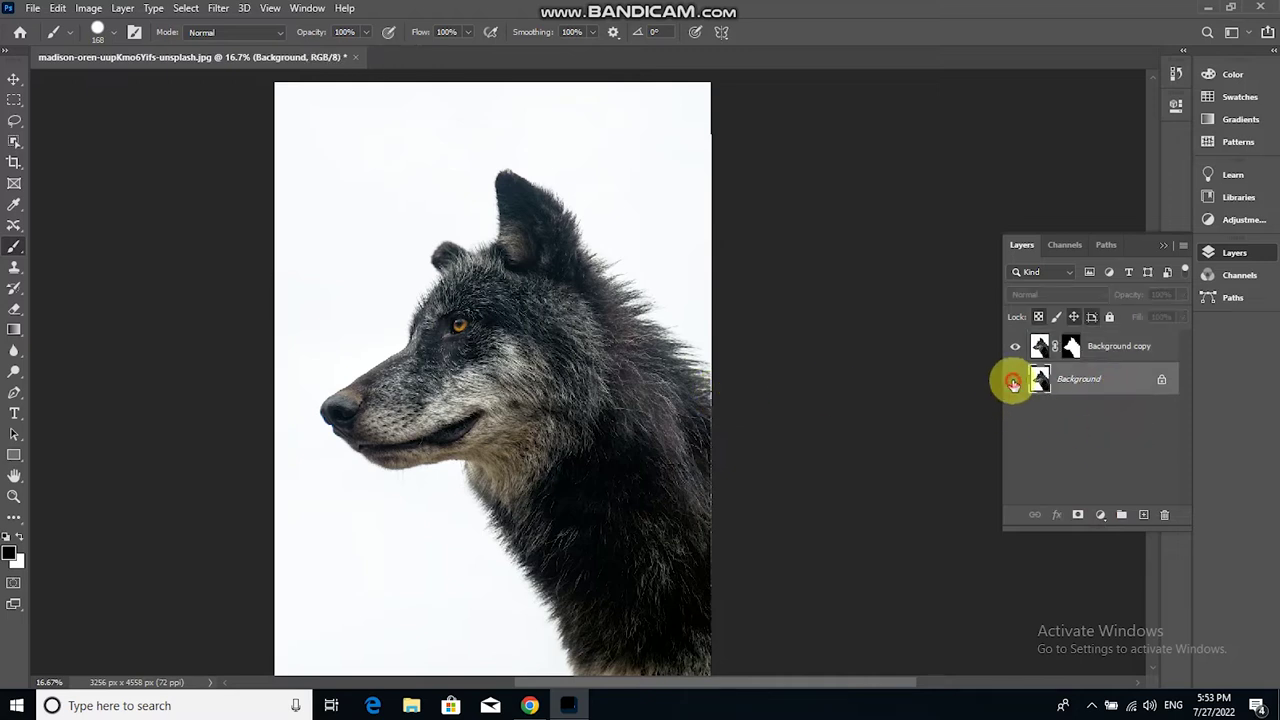
click(1014, 382)
click(14, 79)
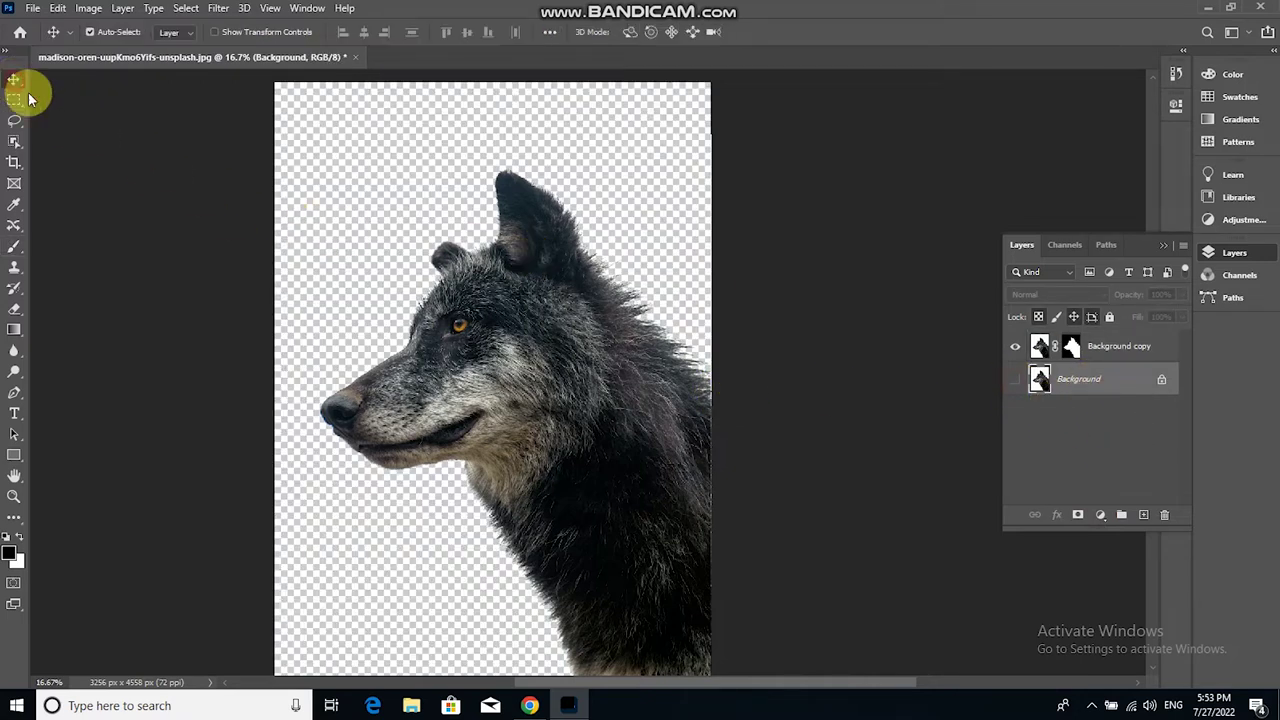
click(547, 291)
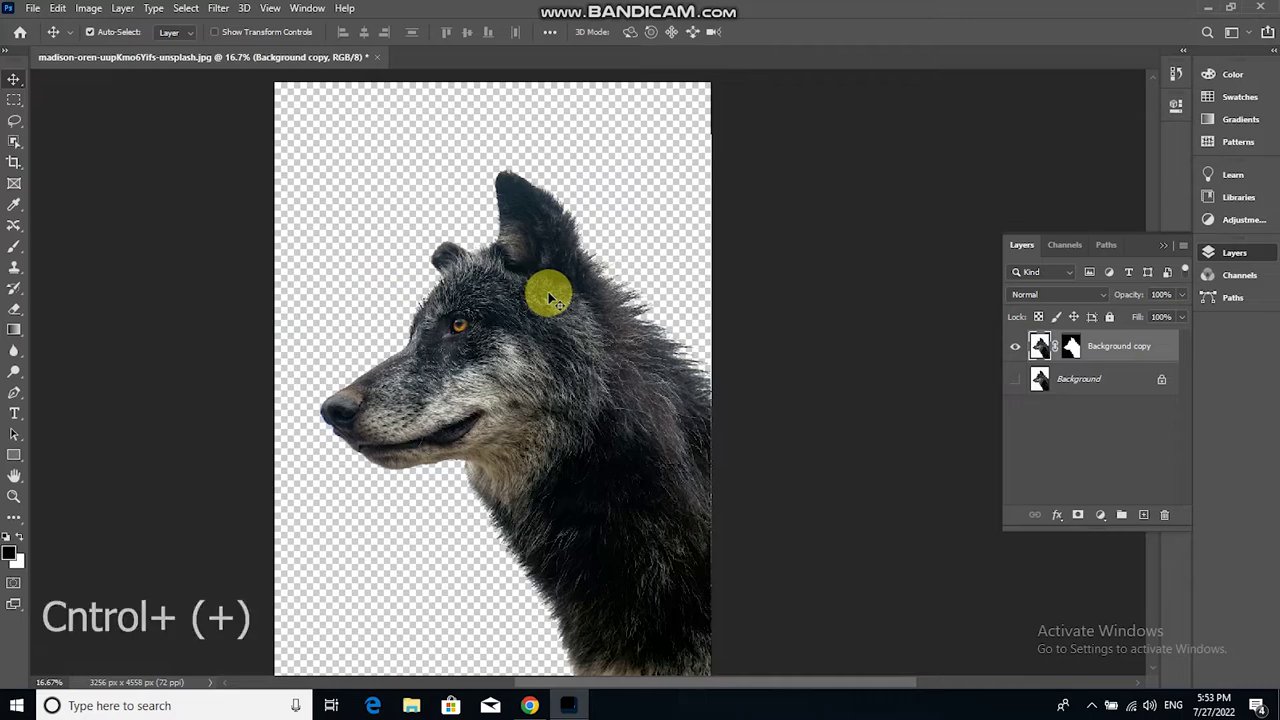
key(ctrl+plus)
key(ctrl+plus)
key(ctrl+plus)
key(ctrl+plus)
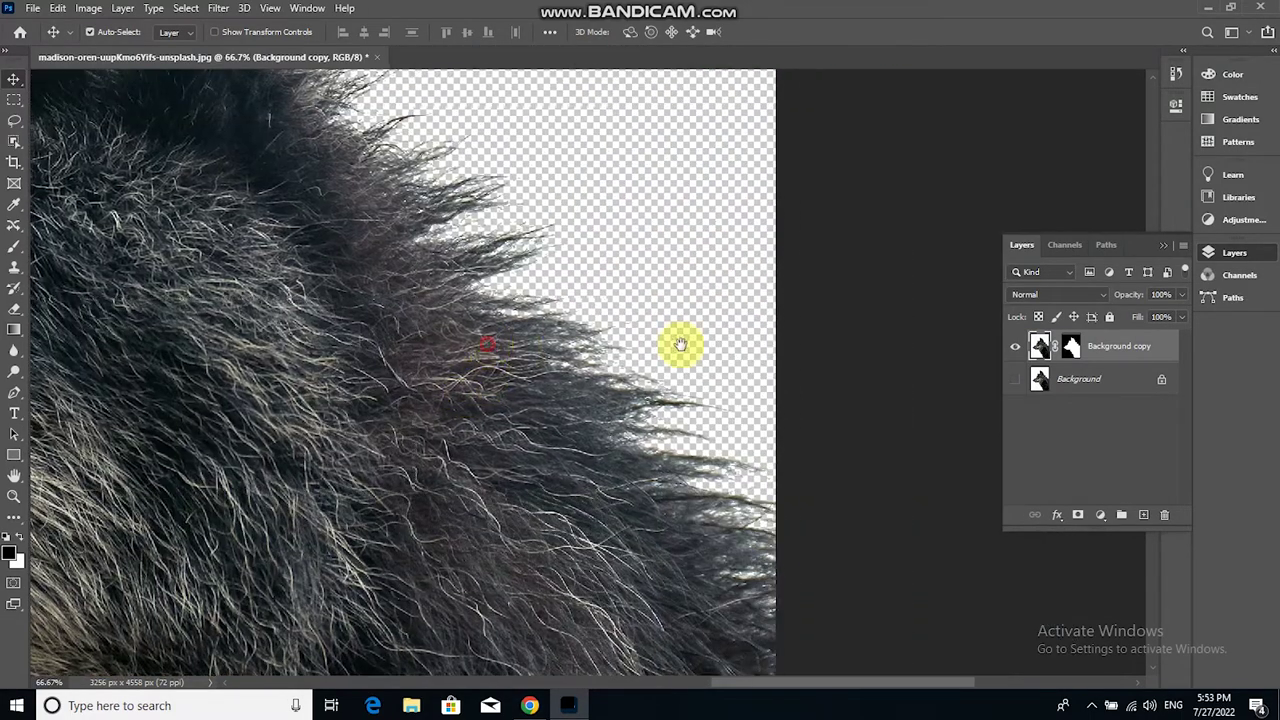
mouse_move(680, 343)
mouse_down()
mouse_move(520, 314)
mouse_move(630, 157)
mouse_up()
drag(635, 271, 766, 206)
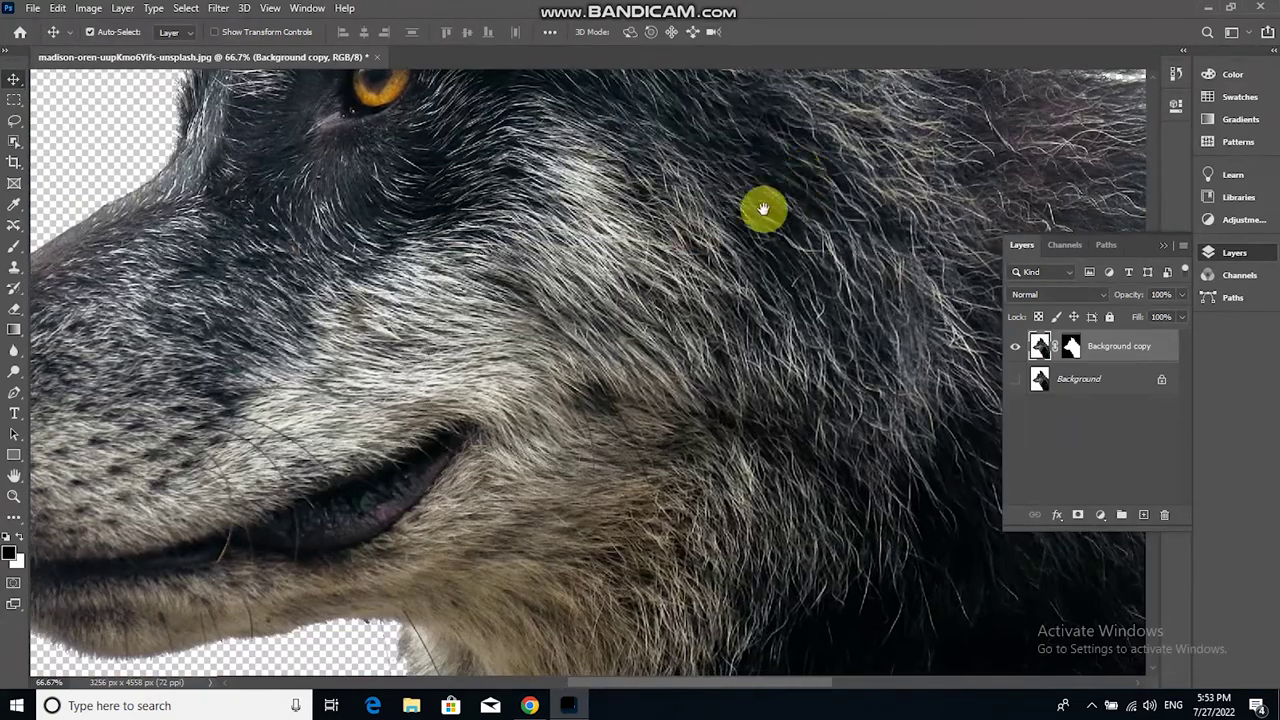
scroll(677, 298, down, 3)
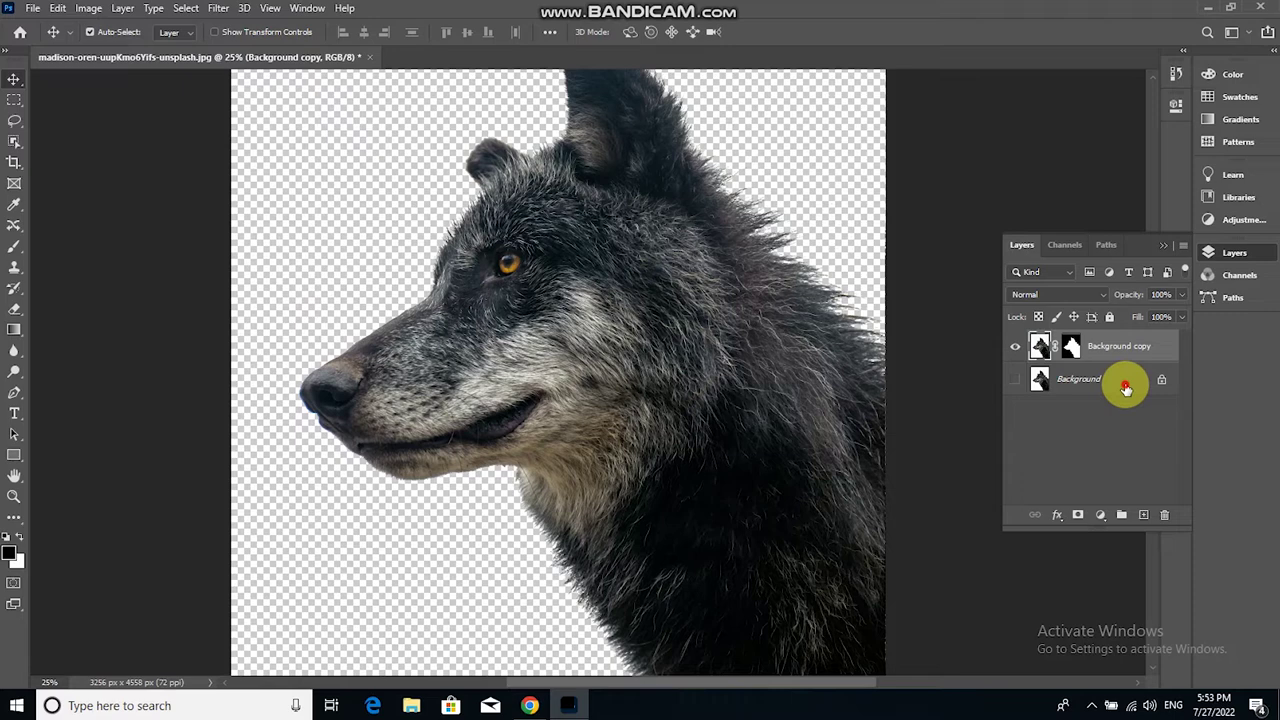
click(1126, 388)
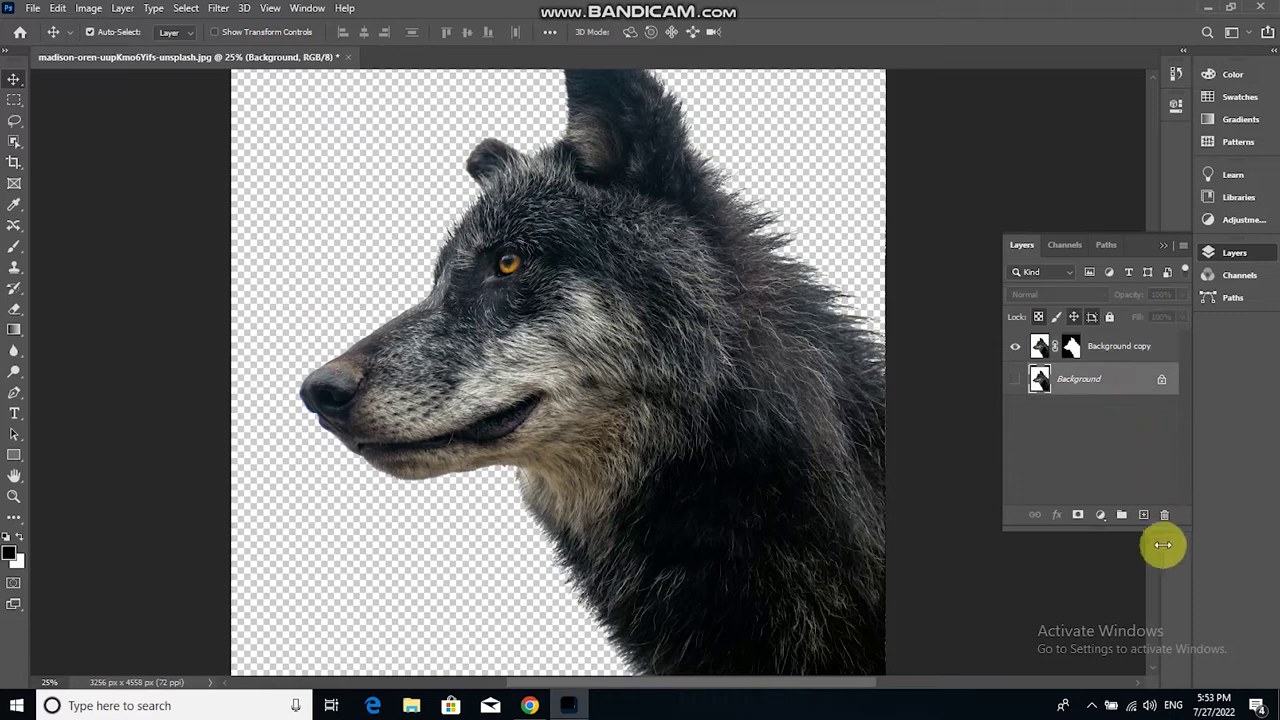
Add an empty Layer 1 above Background and set the background colour to dark reddish brown 544141.
click(1146, 517)
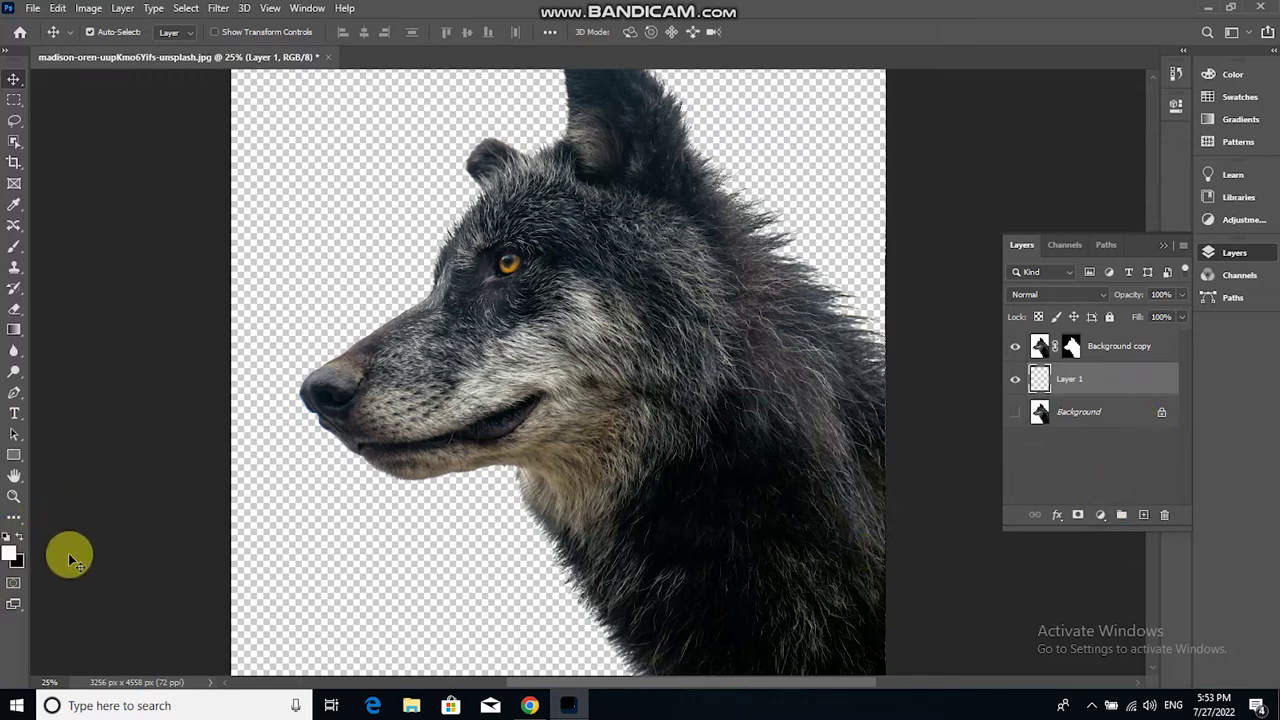
click(21, 562)
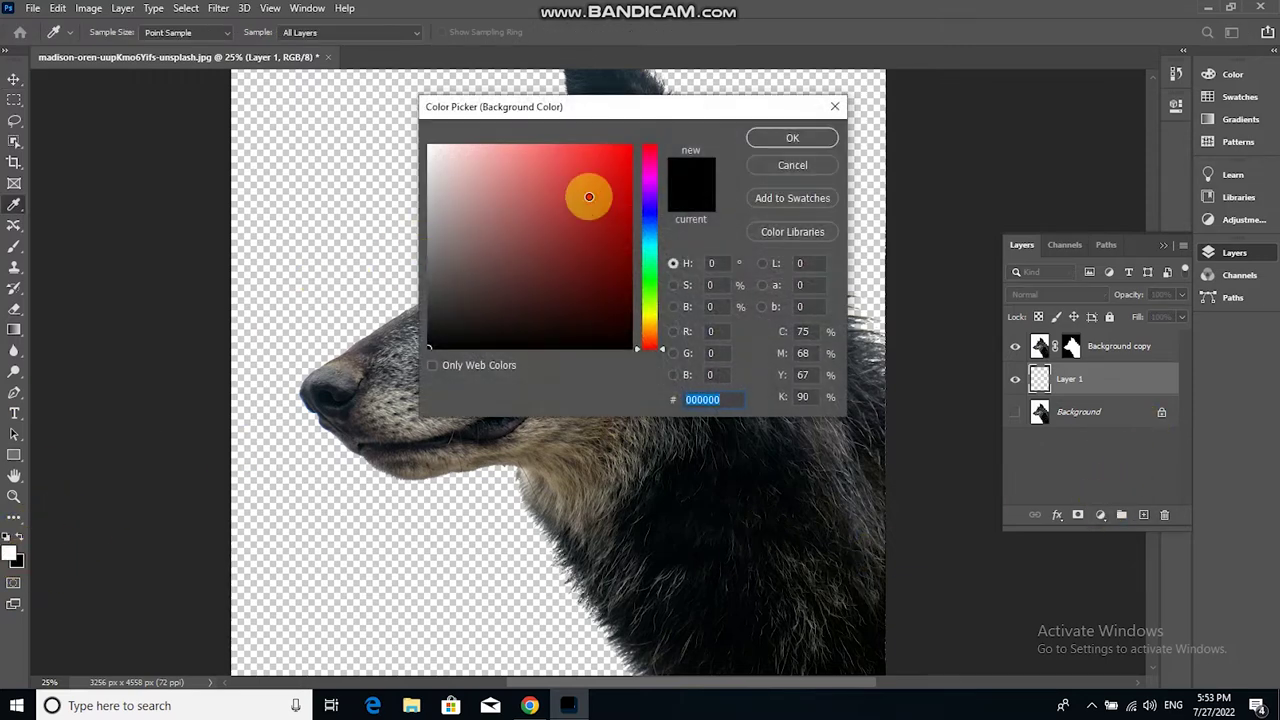
mouse_move(589, 197)
mouse_down()
mouse_move(592, 213)
mouse_move(468, 275)
mouse_up()
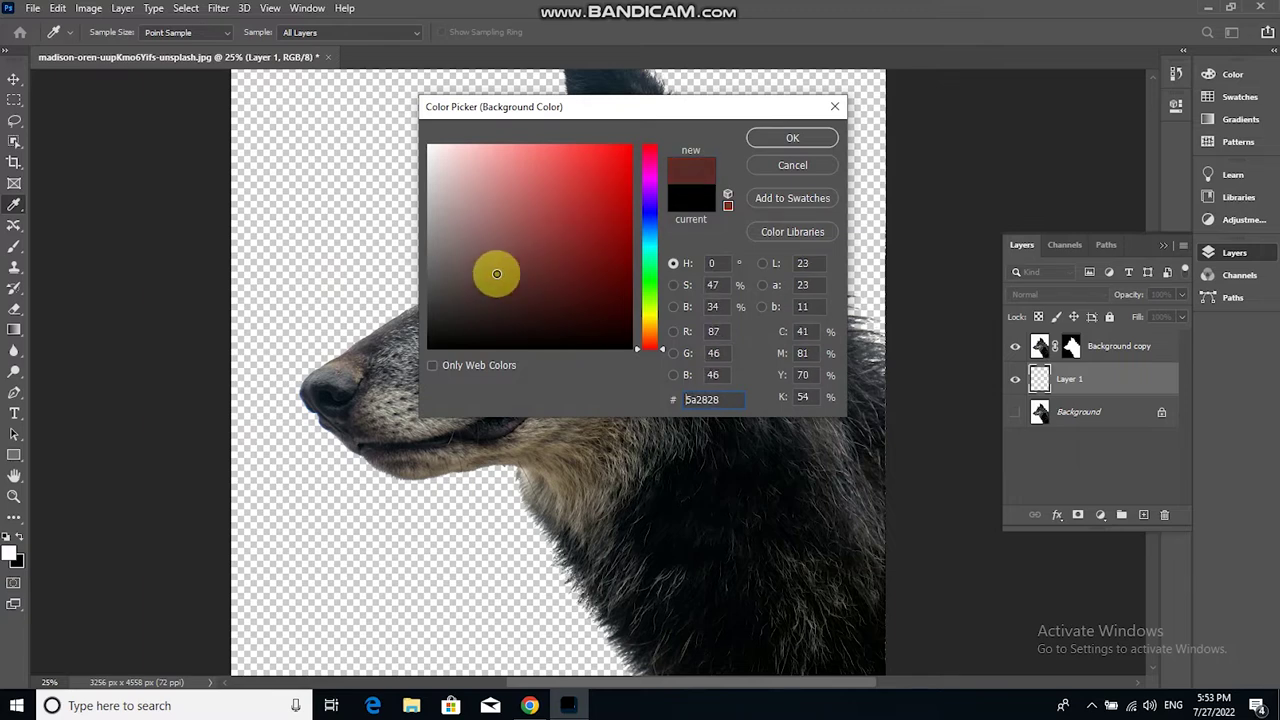
click(803, 143)
click(1131, 443)
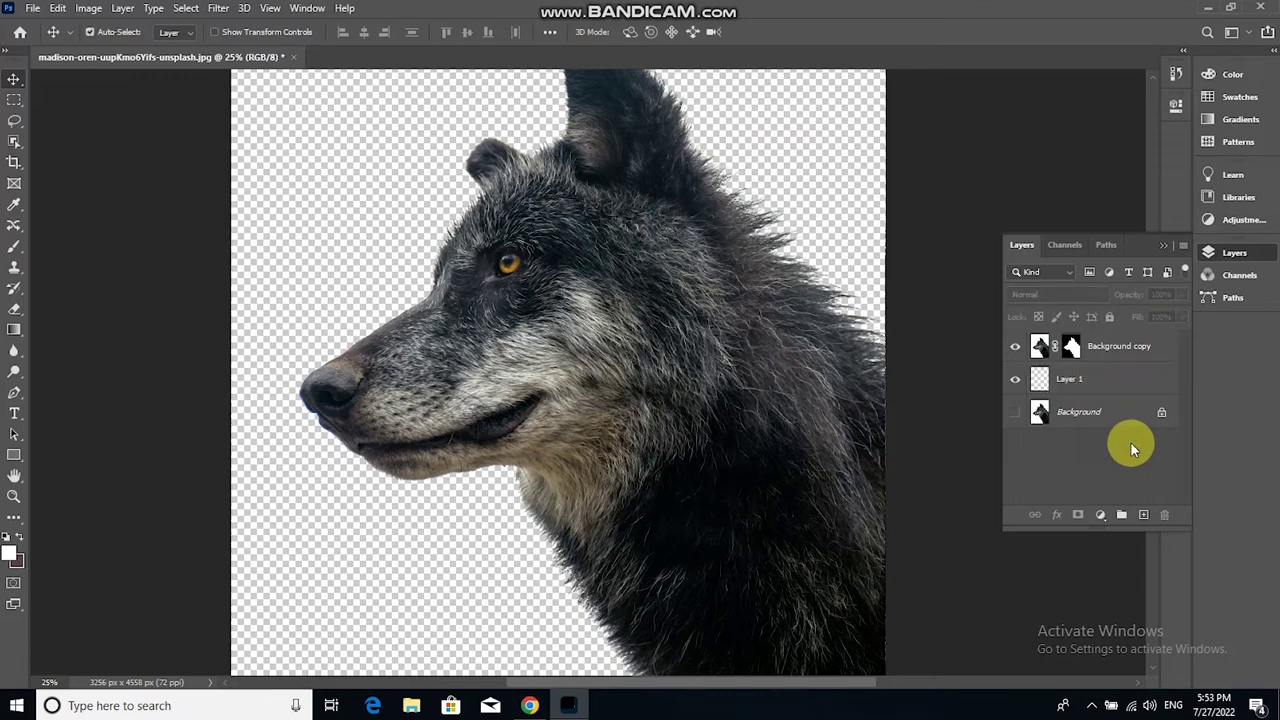
click(1101, 392)
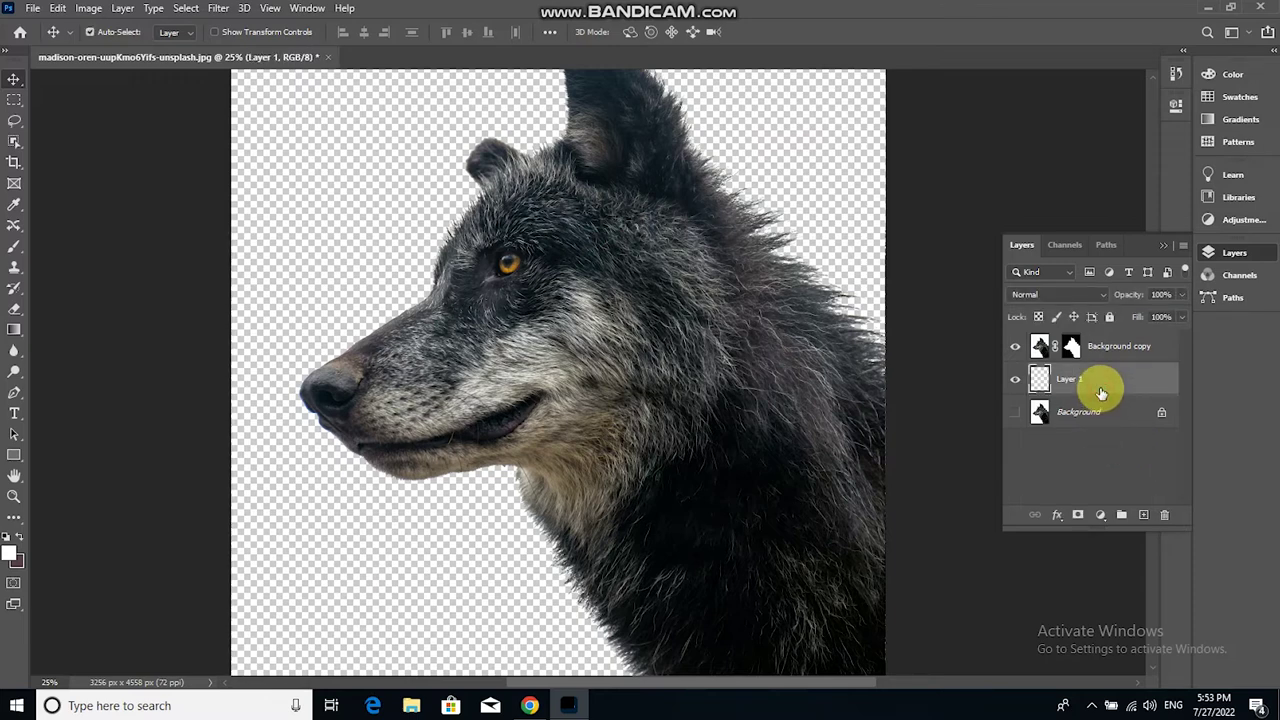
Fill Layer 1 with the brown background colour, zoom out, and nudge the wolf slightly left.
key(ctrl+BackSpace)
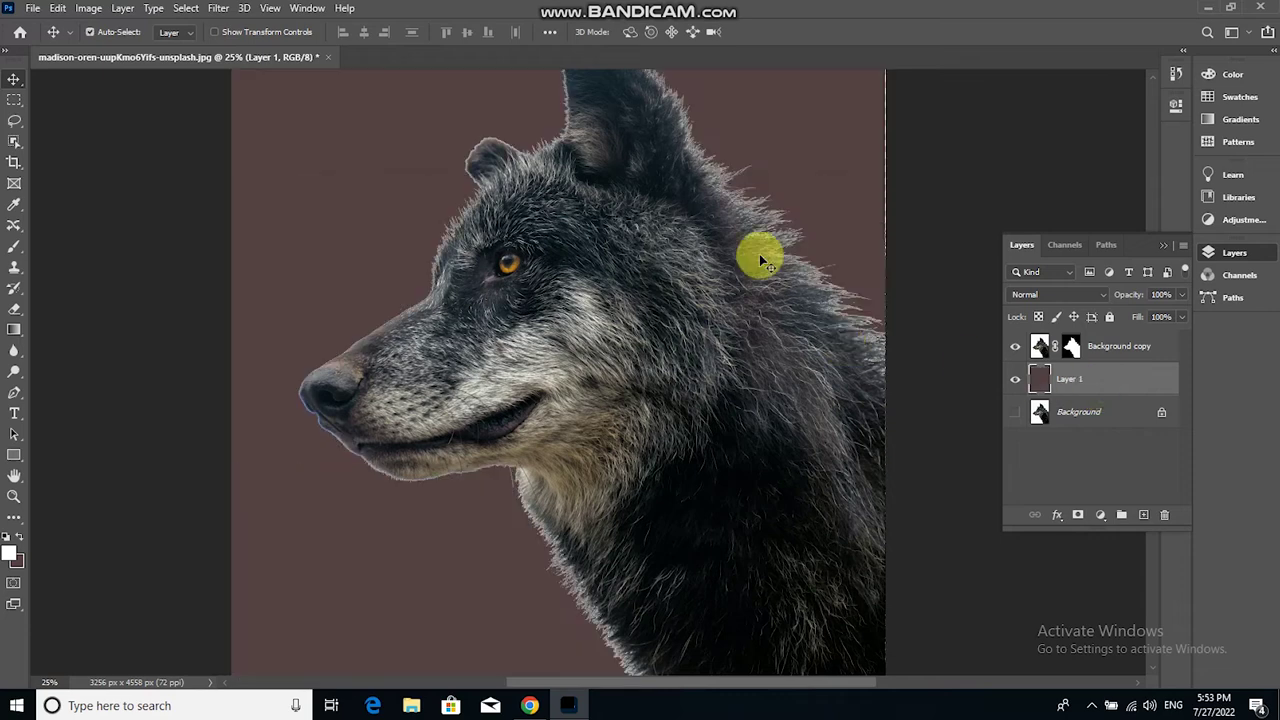
scroll(629, 337, down, 1)
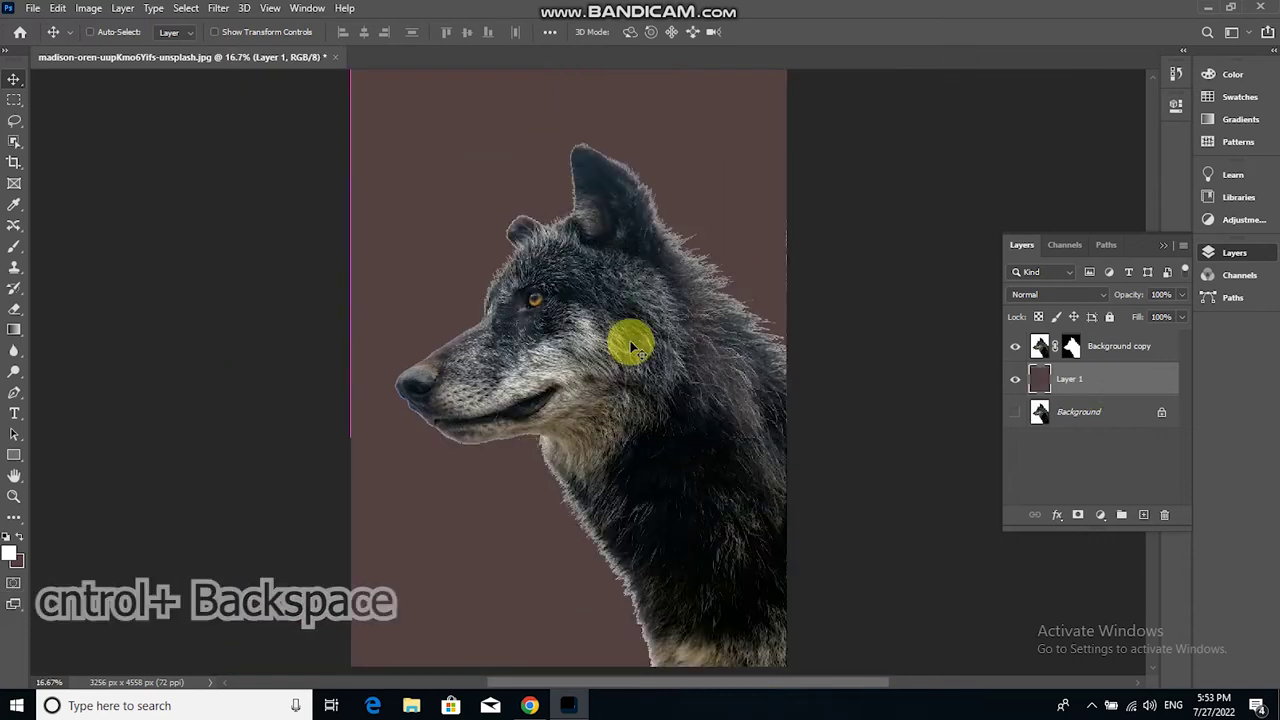
scroll(629, 320, down, 1)
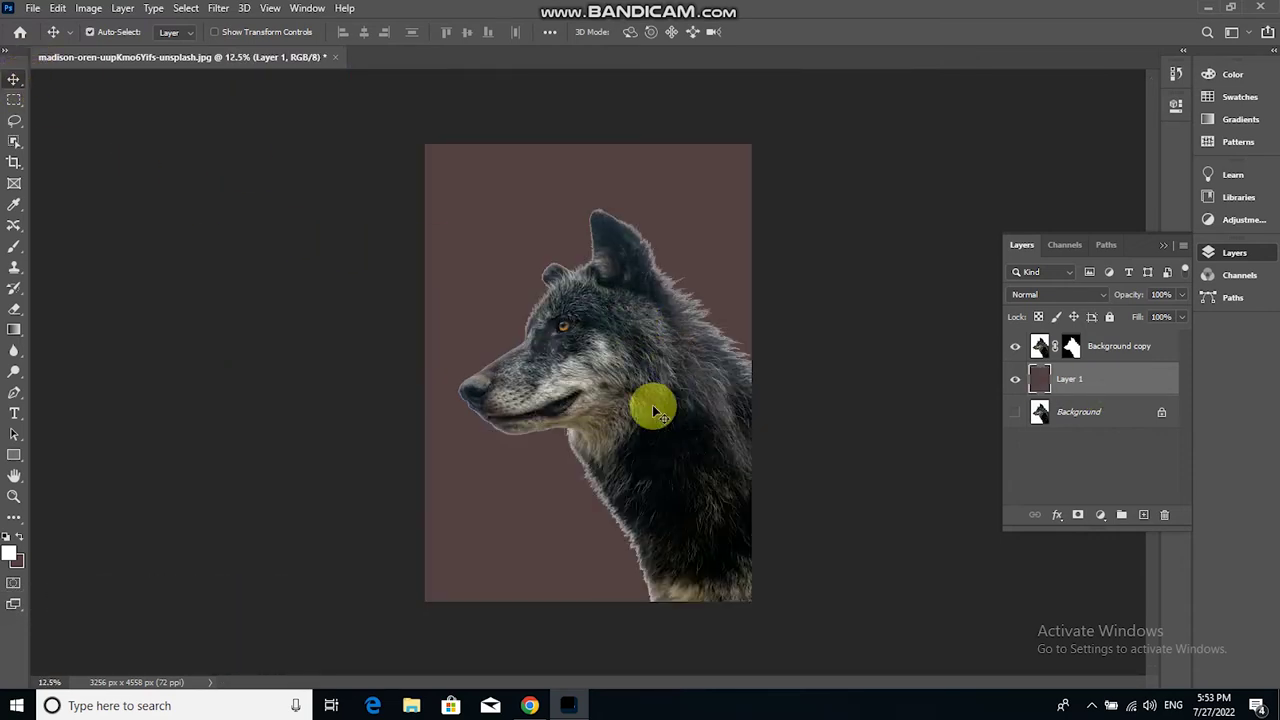
mouse_move(670, 421)
mouse_down()
mouse_move(628, 396)
mouse_move(644, 402)
mouse_up()
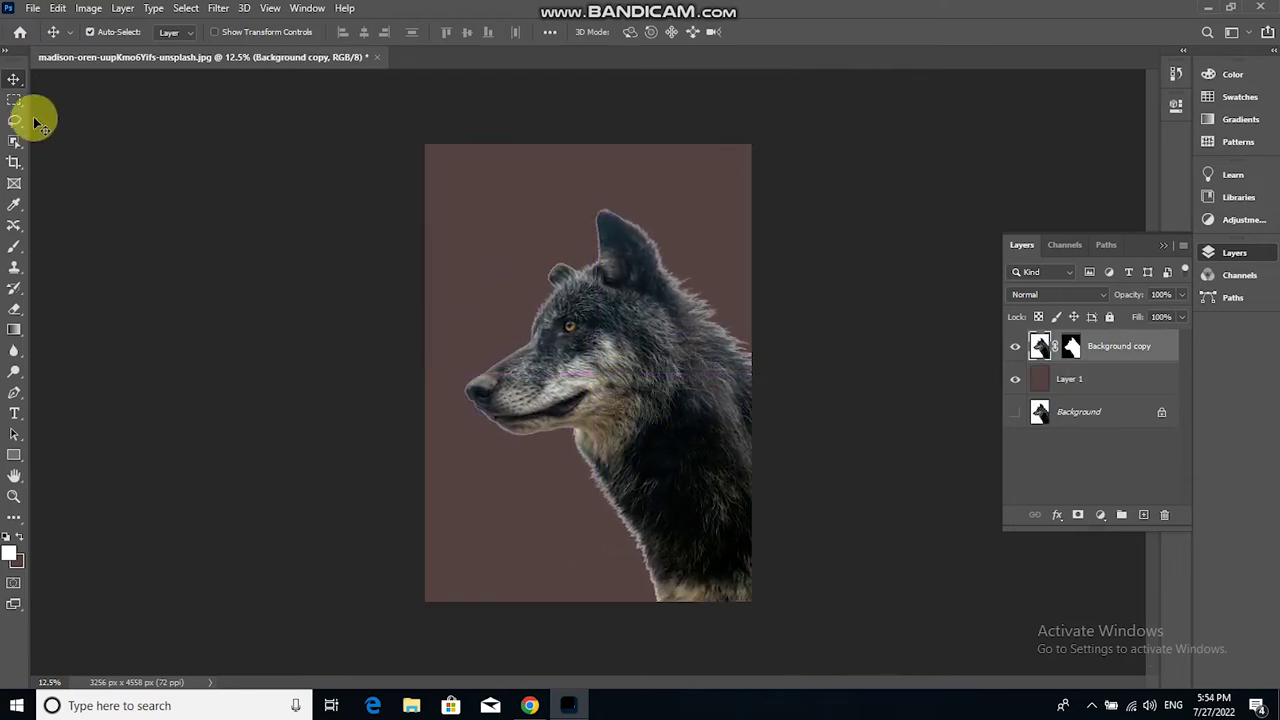
Delete the brown Layer 1 so the wolf shows on the white Background again.
key(m)
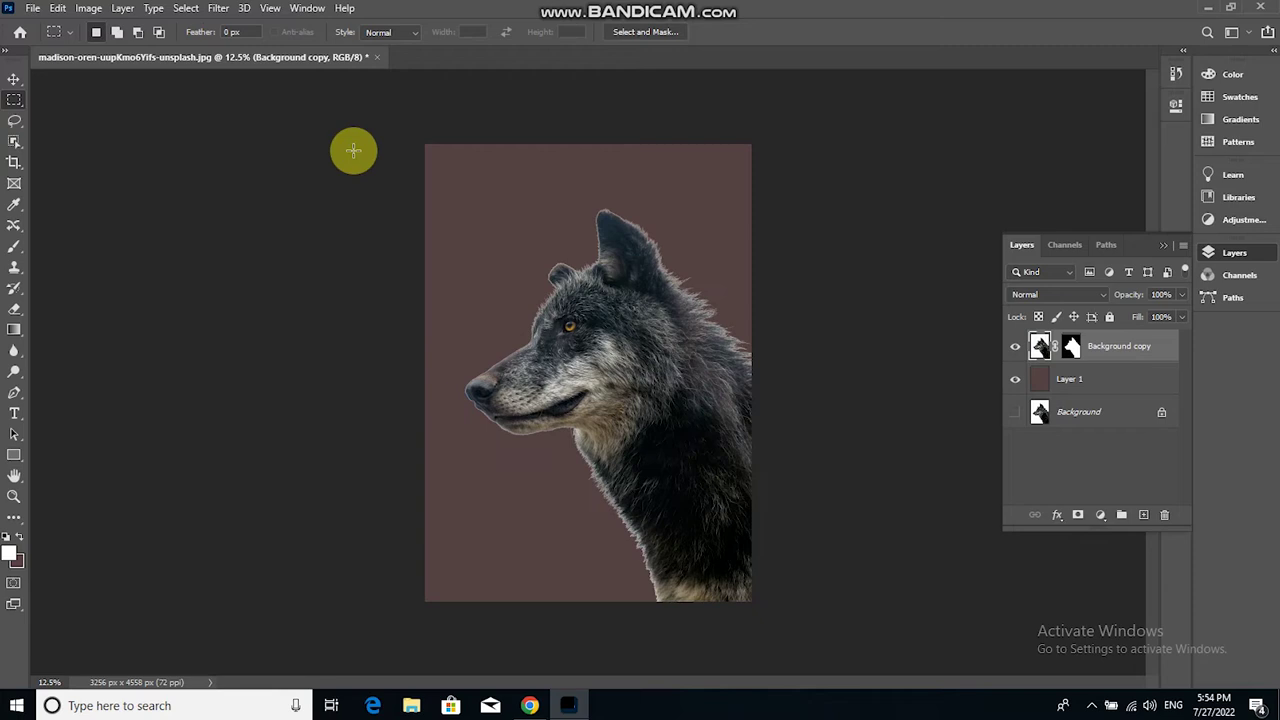
click(1124, 383)
key(Delete)
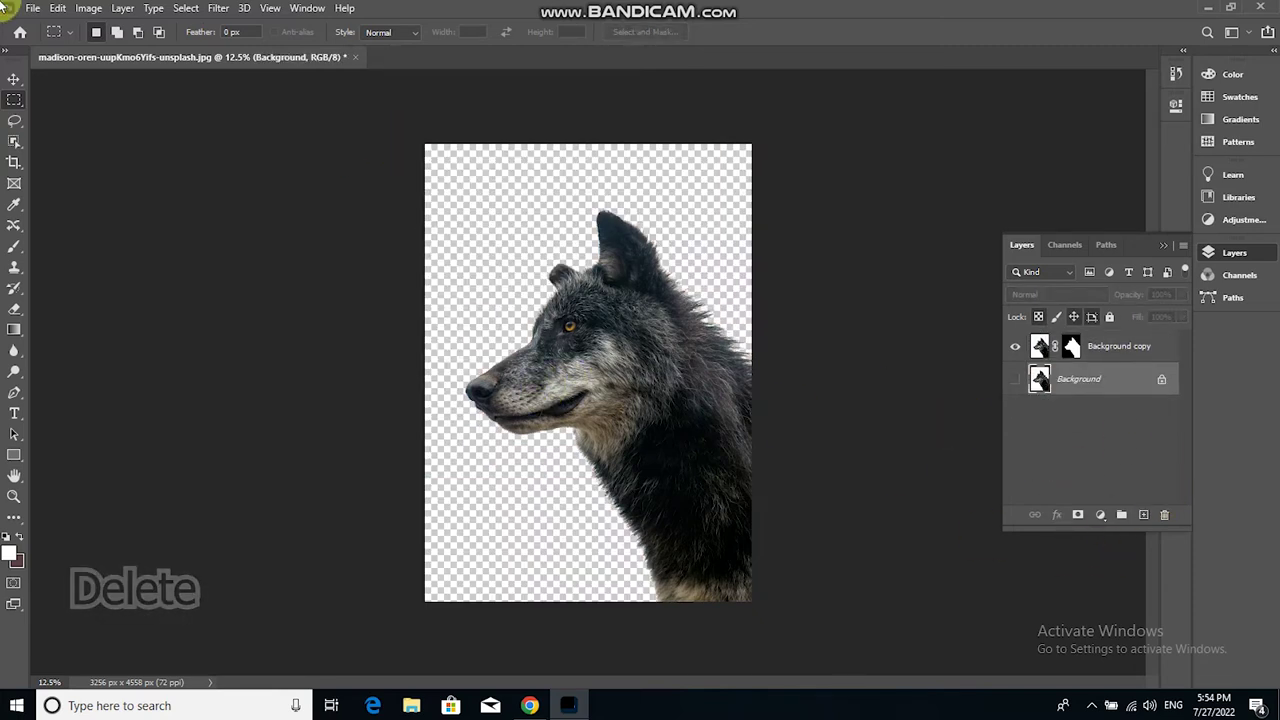
click(20, 79)
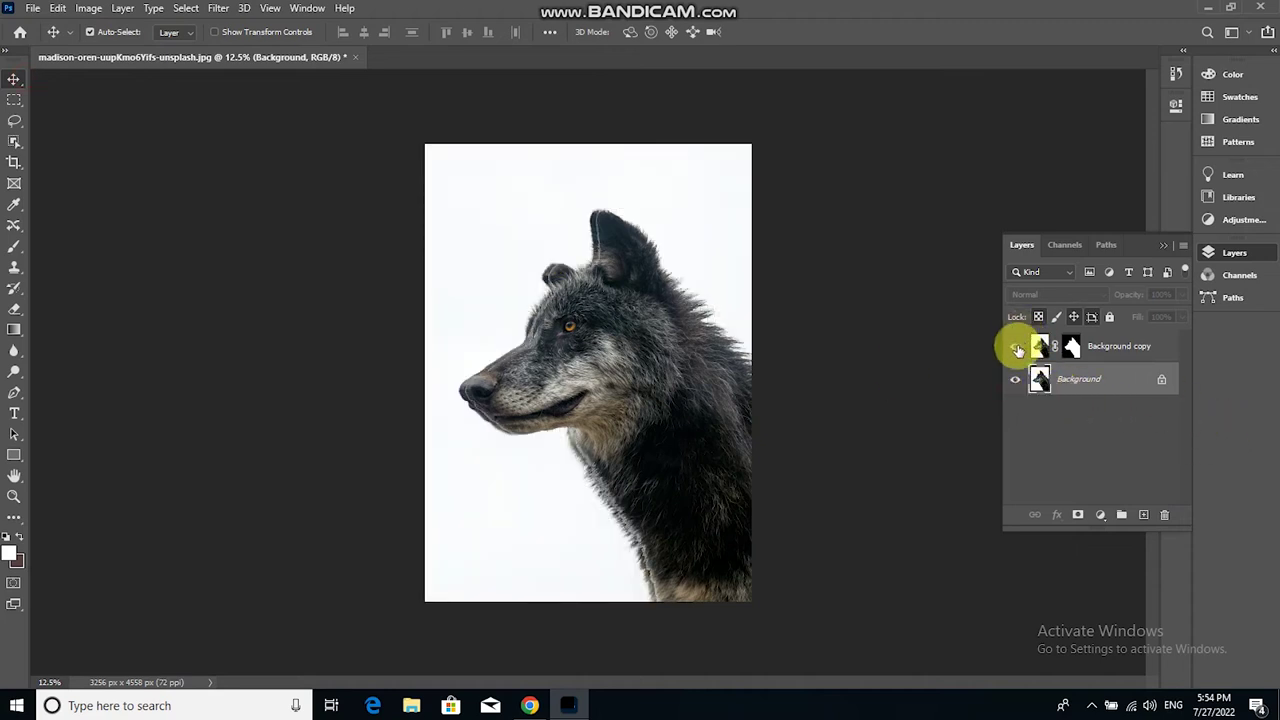
Toggle Background copy and Background visibility to compare the cut-out wolf against the white original.
click(1015, 347)
click(1015, 347)
click(1015, 347)
click(1015, 380)
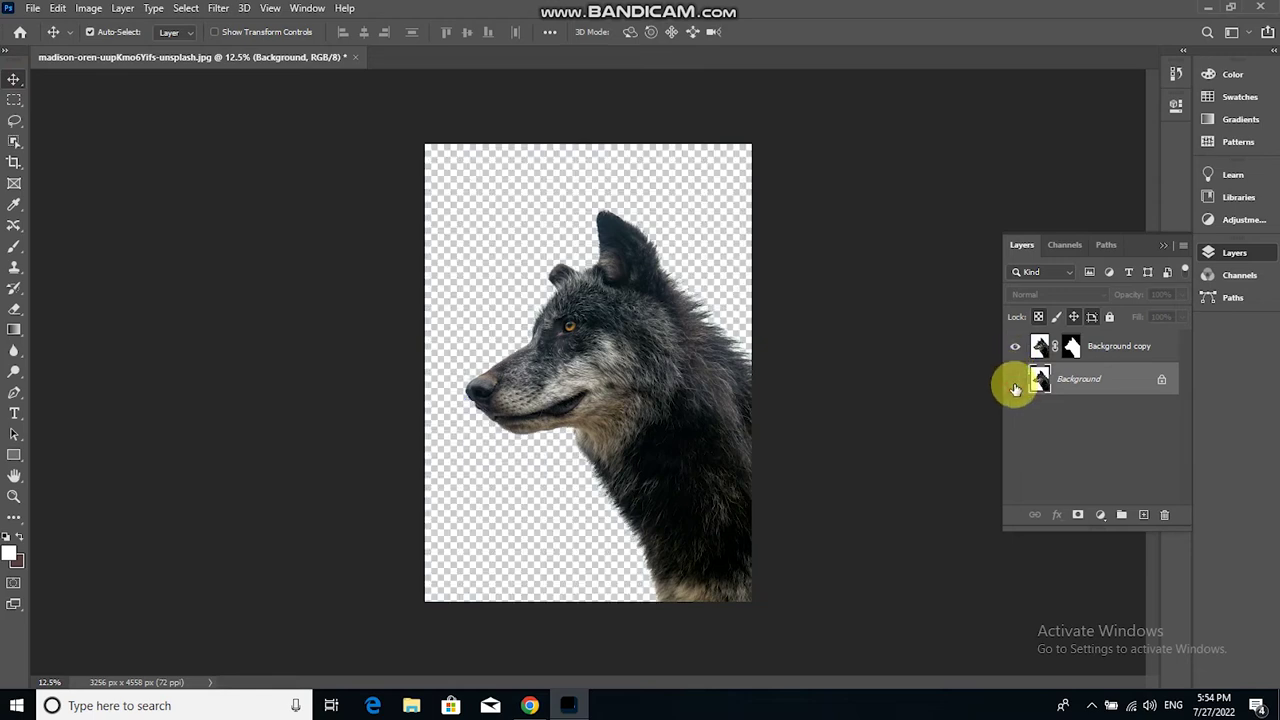
click(1015, 384)
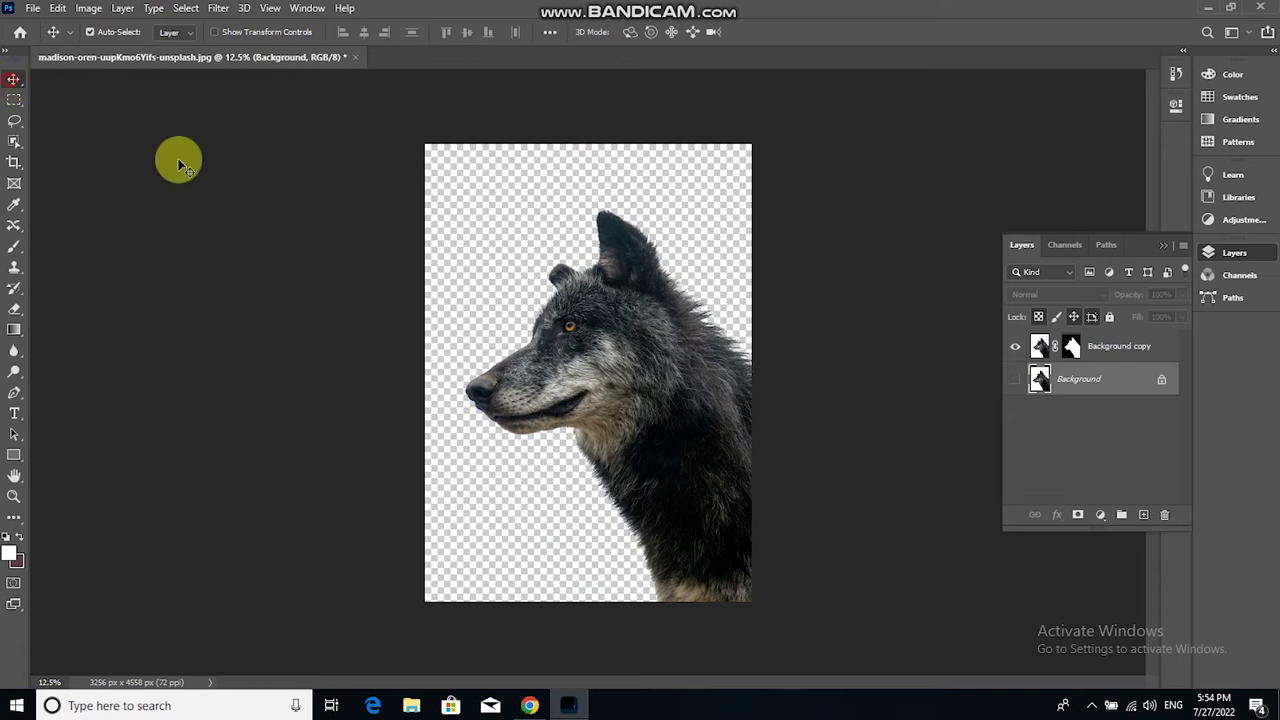
Nudge the wolf on the Background copy layer slightly up and left, then recheck against white.
click(615, 345)
drag(648, 367, 641, 360)
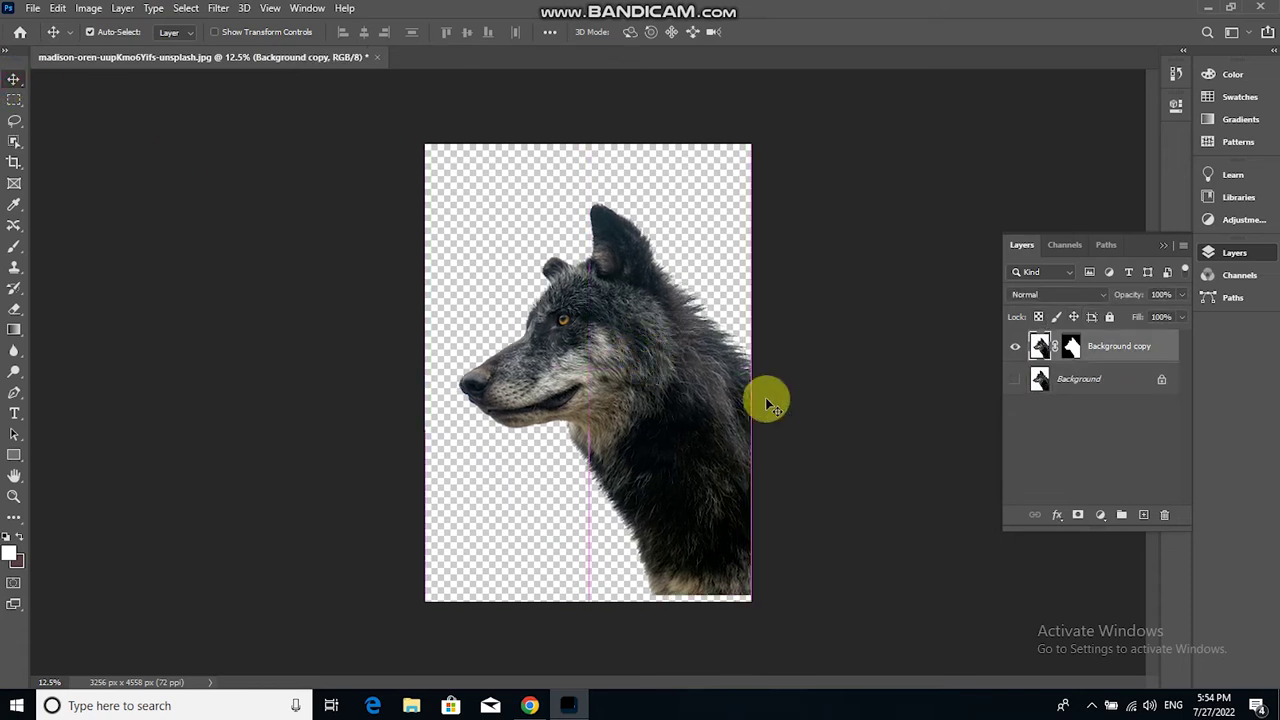
click(1015, 379)
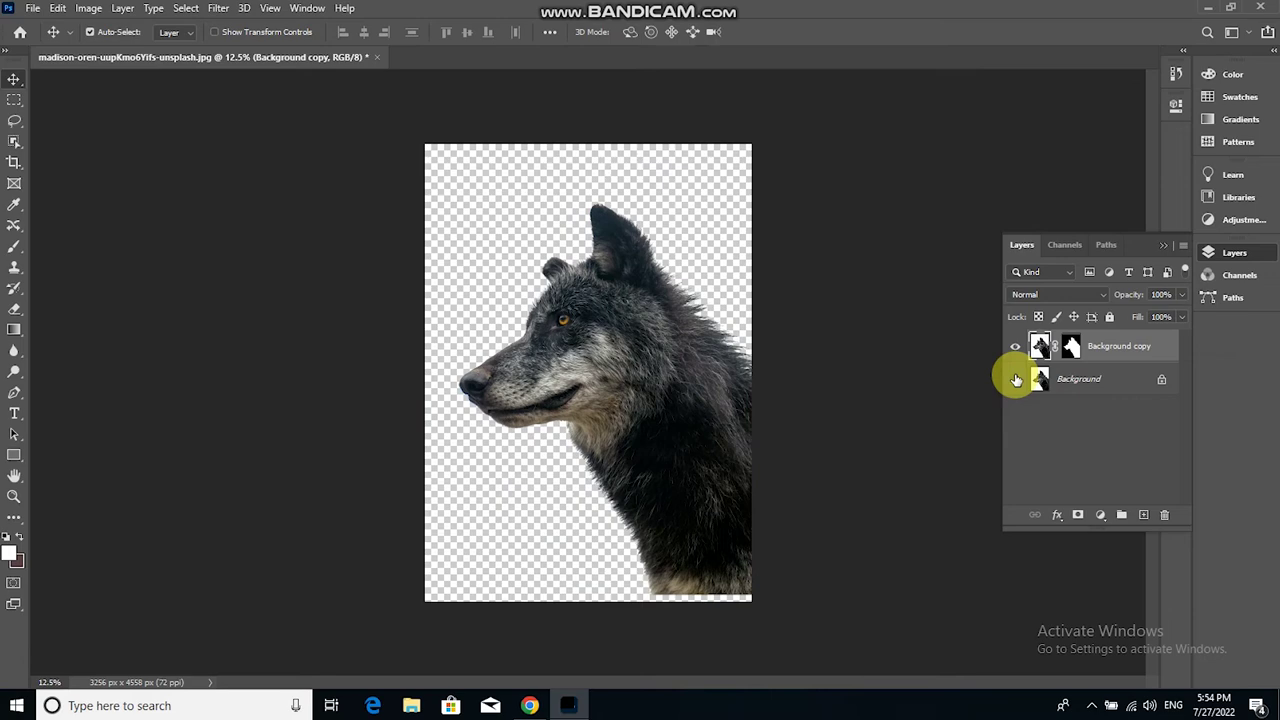
Zoom in on the wolf's head and leave the white Background layer hidden.
key(ctrl+plus)
key(ctrl+plus)
key(ctrl+plus)
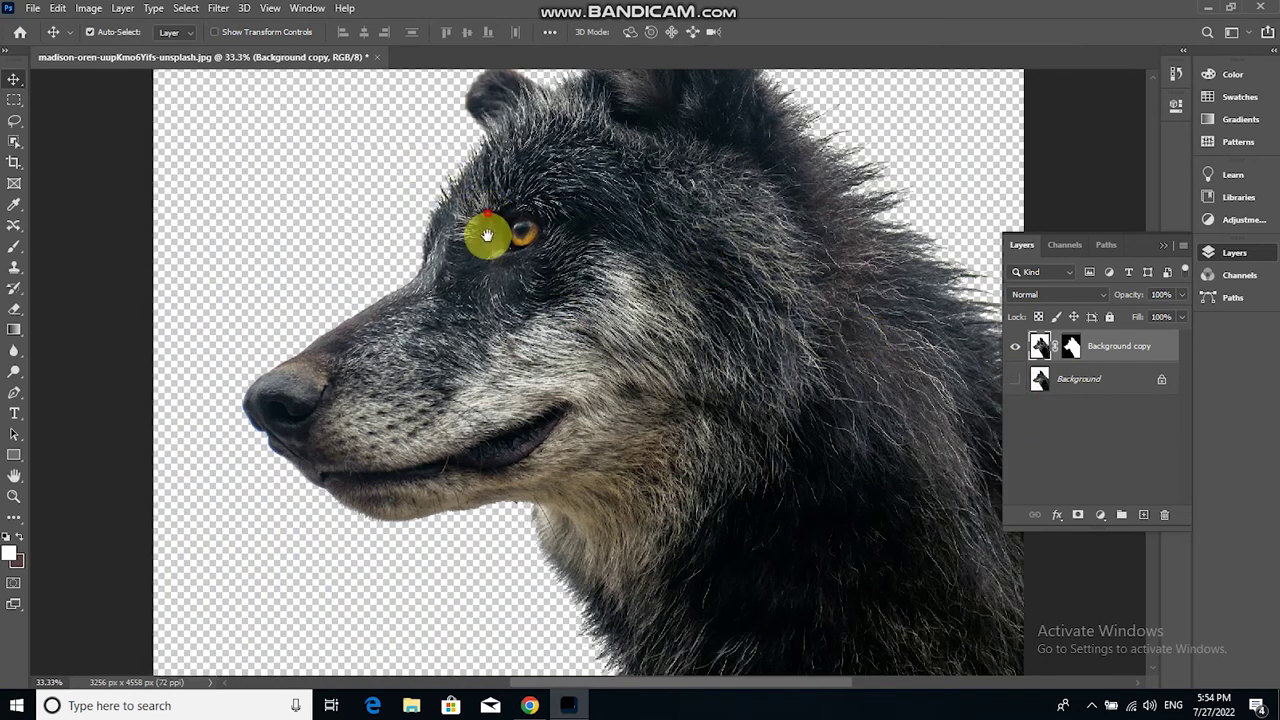
drag(486, 231, 556, 365)
click(1015, 382)
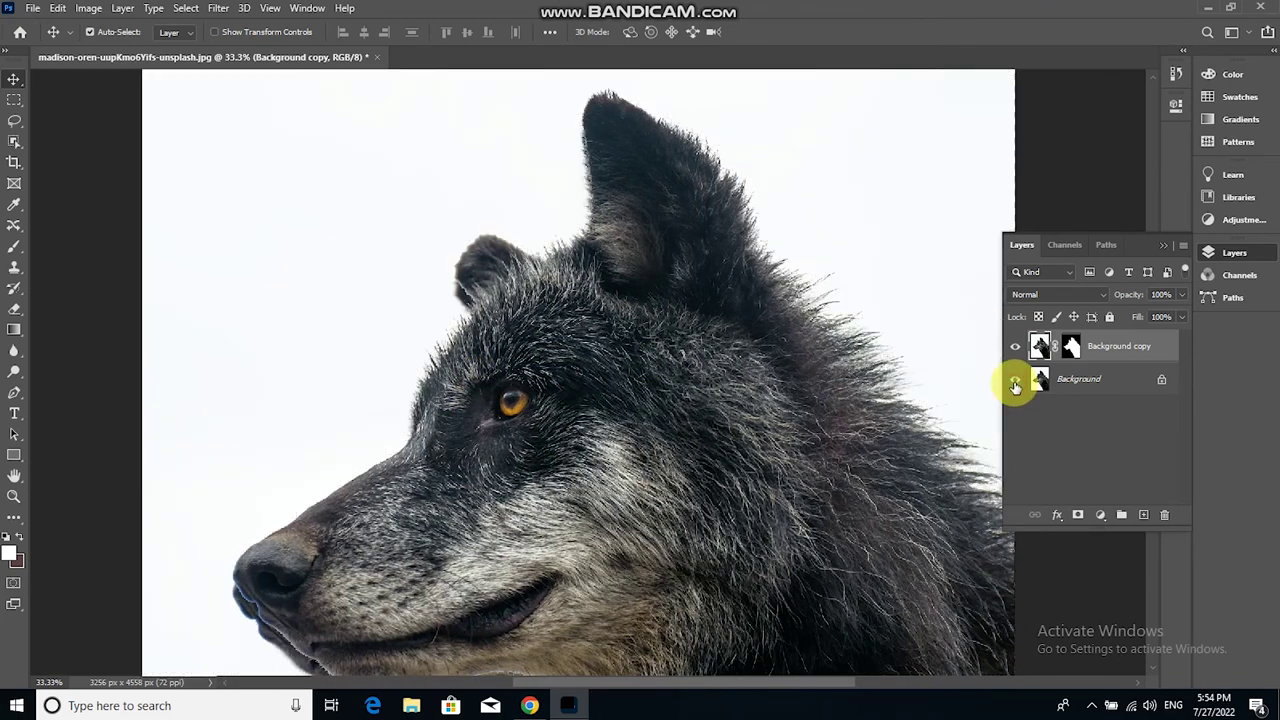
click(1015, 385)
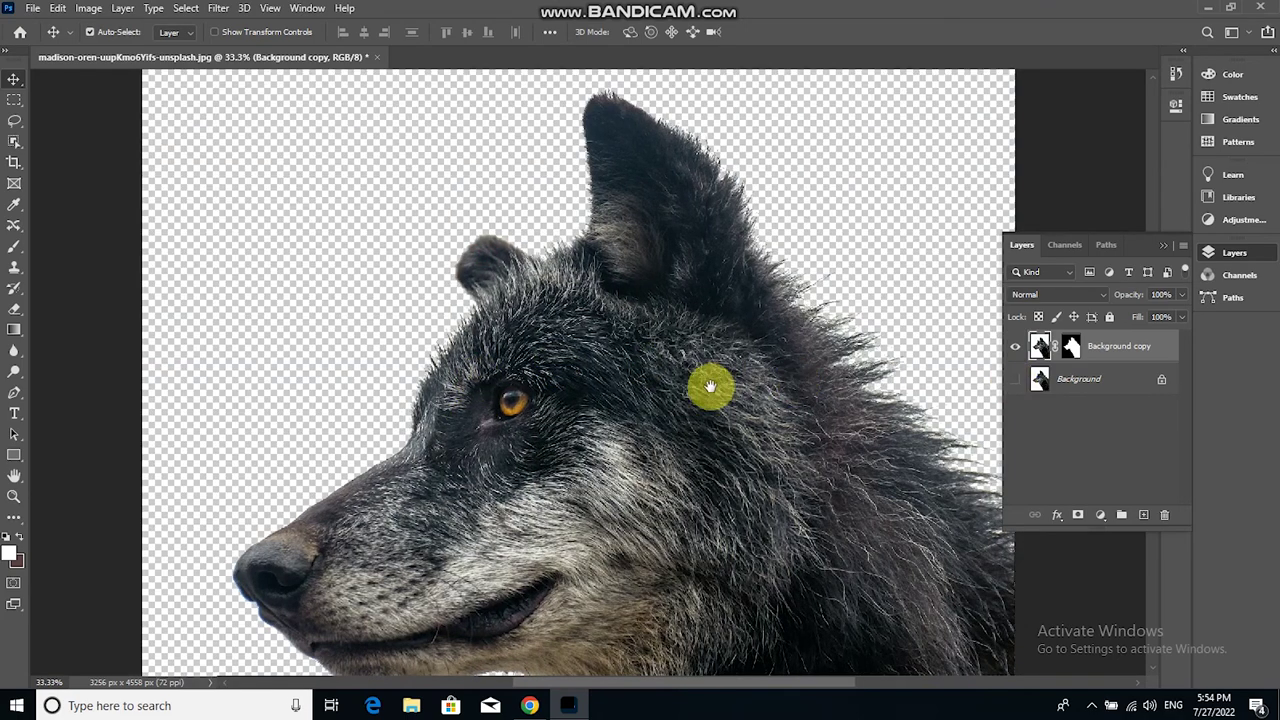
drag(709, 400, 688, 232)
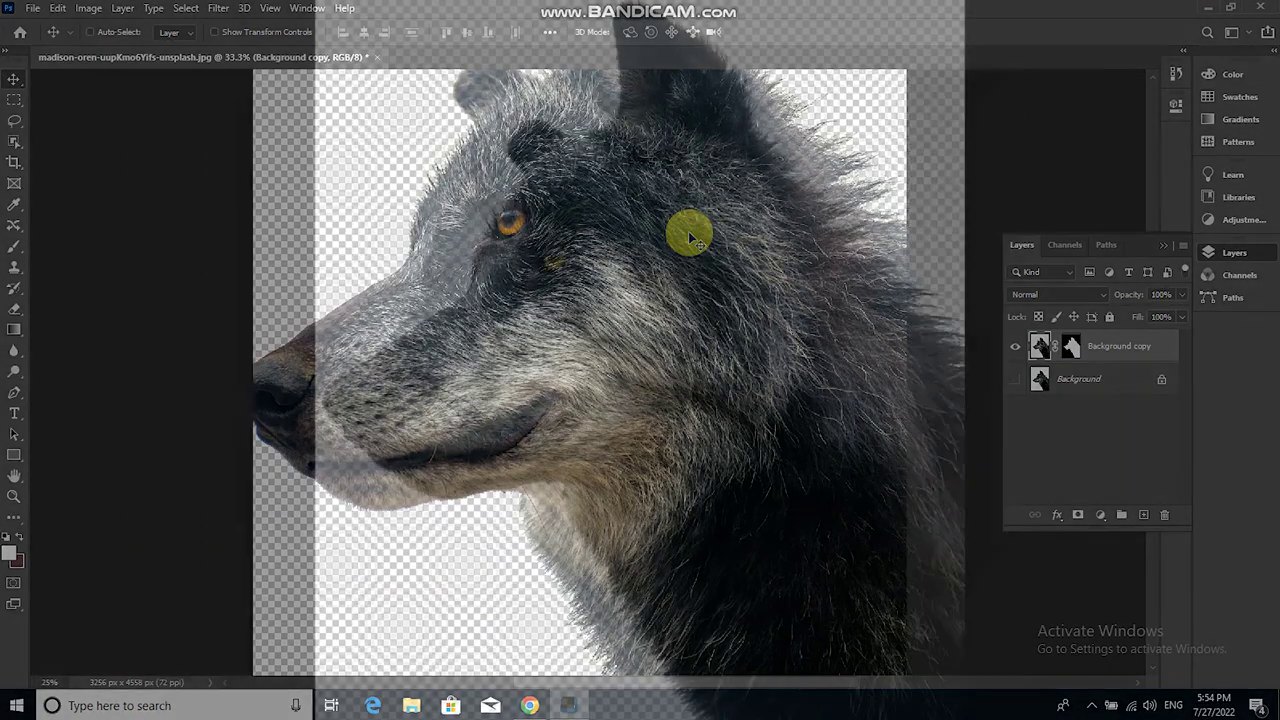